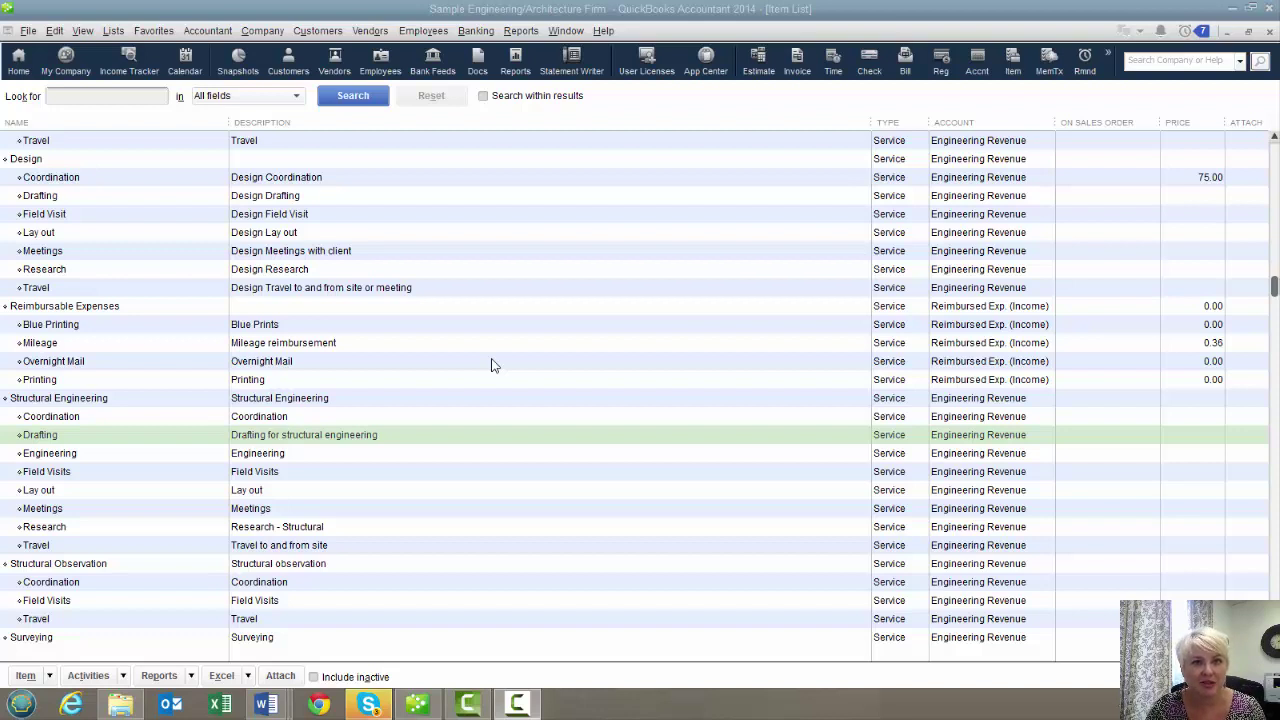
left_click(525, 37)
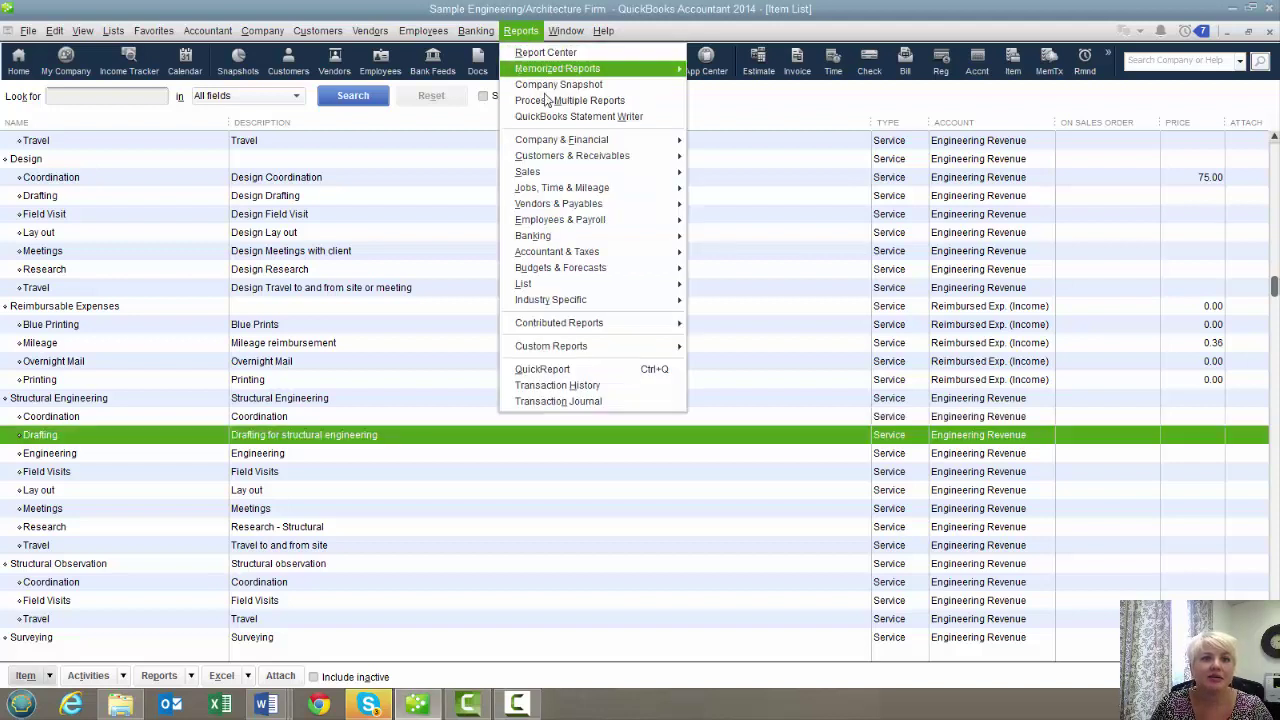
mouse_move(568, 190)
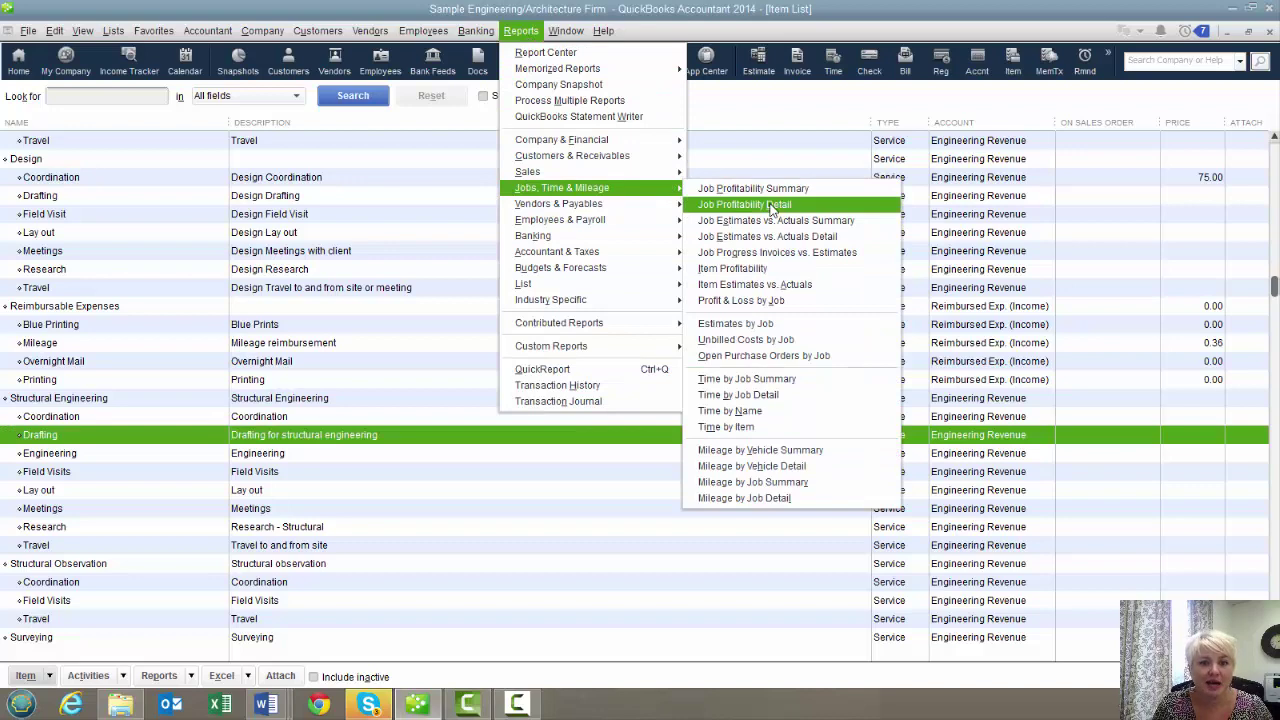
left_click(754, 397)
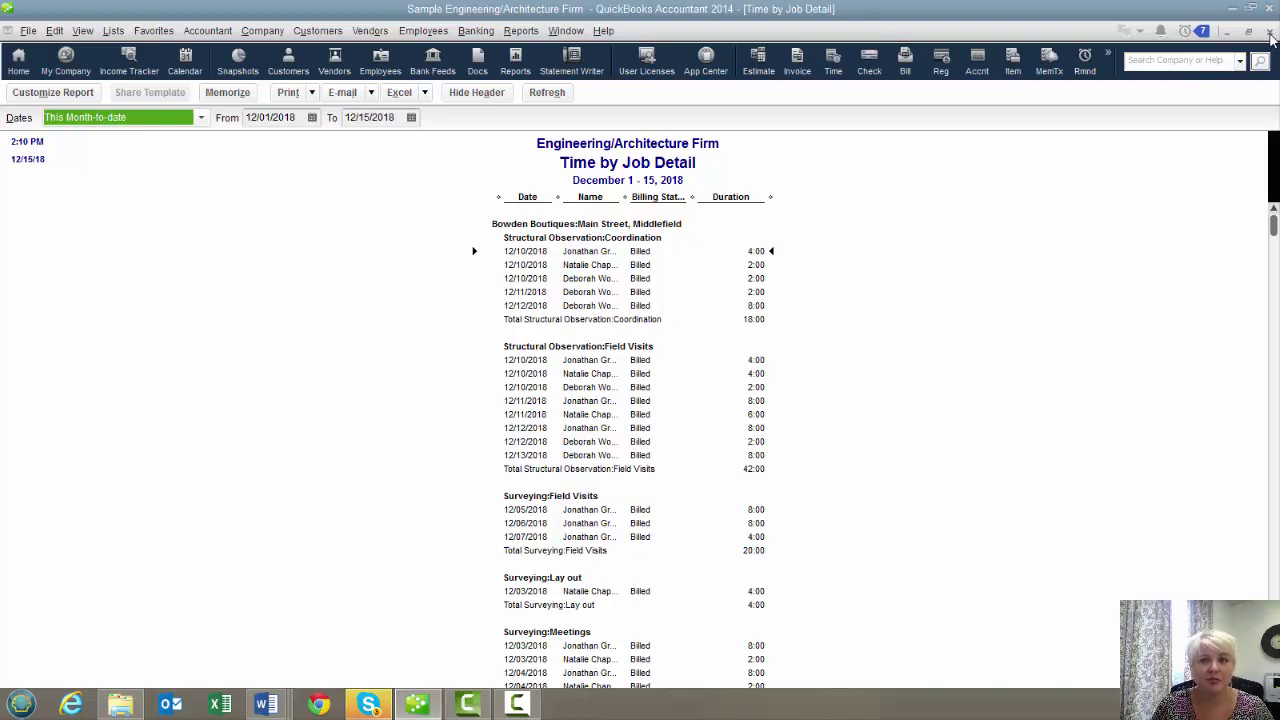
left_click(1270, 34)
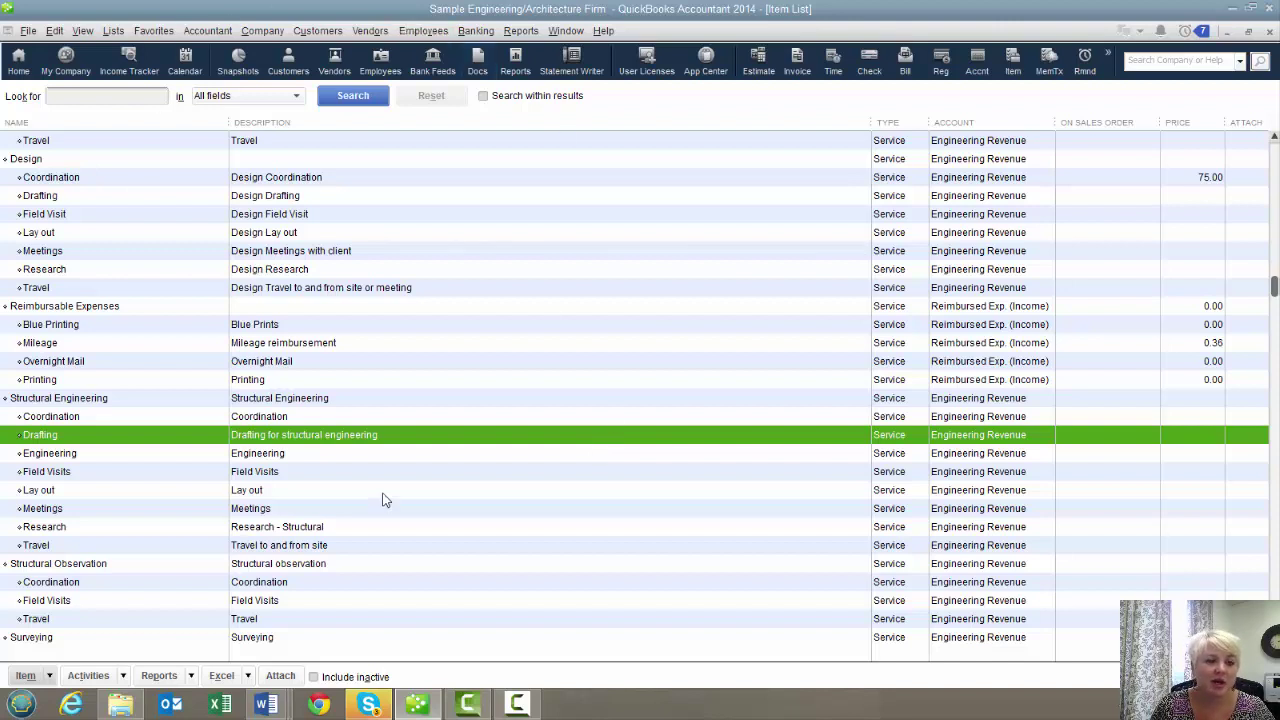
double_click(372, 435)
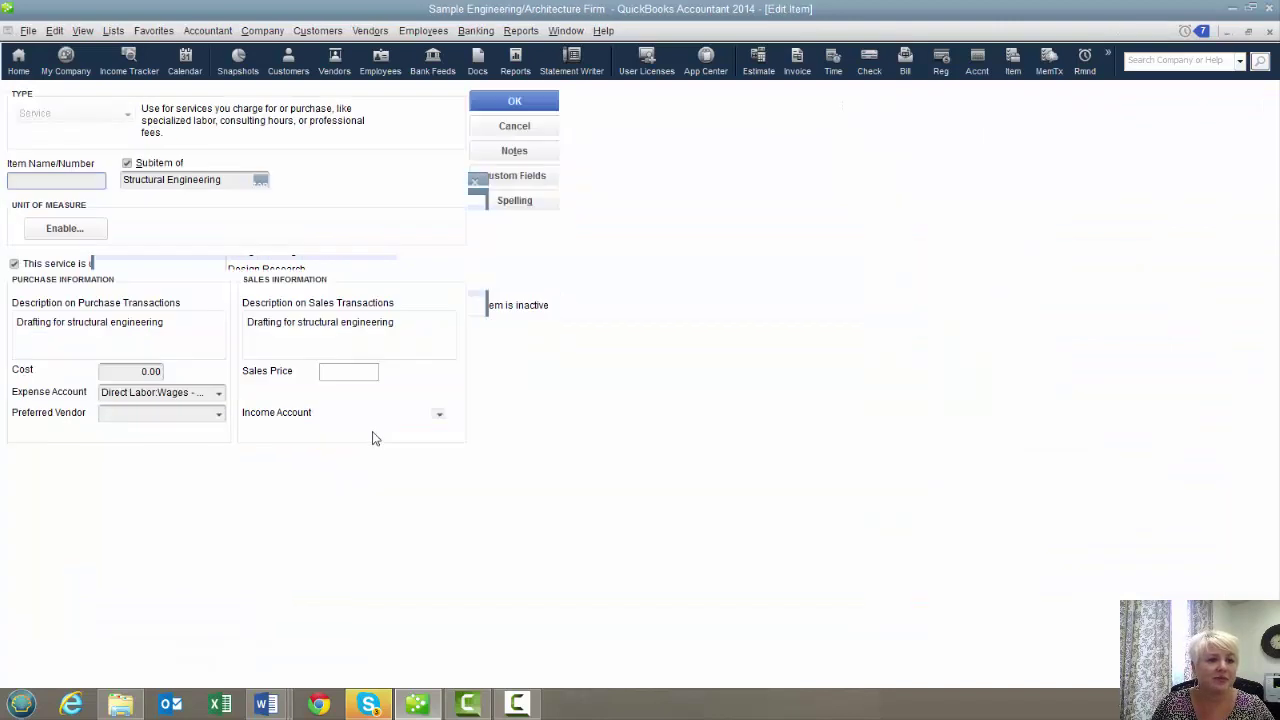
left_click(217, 393)
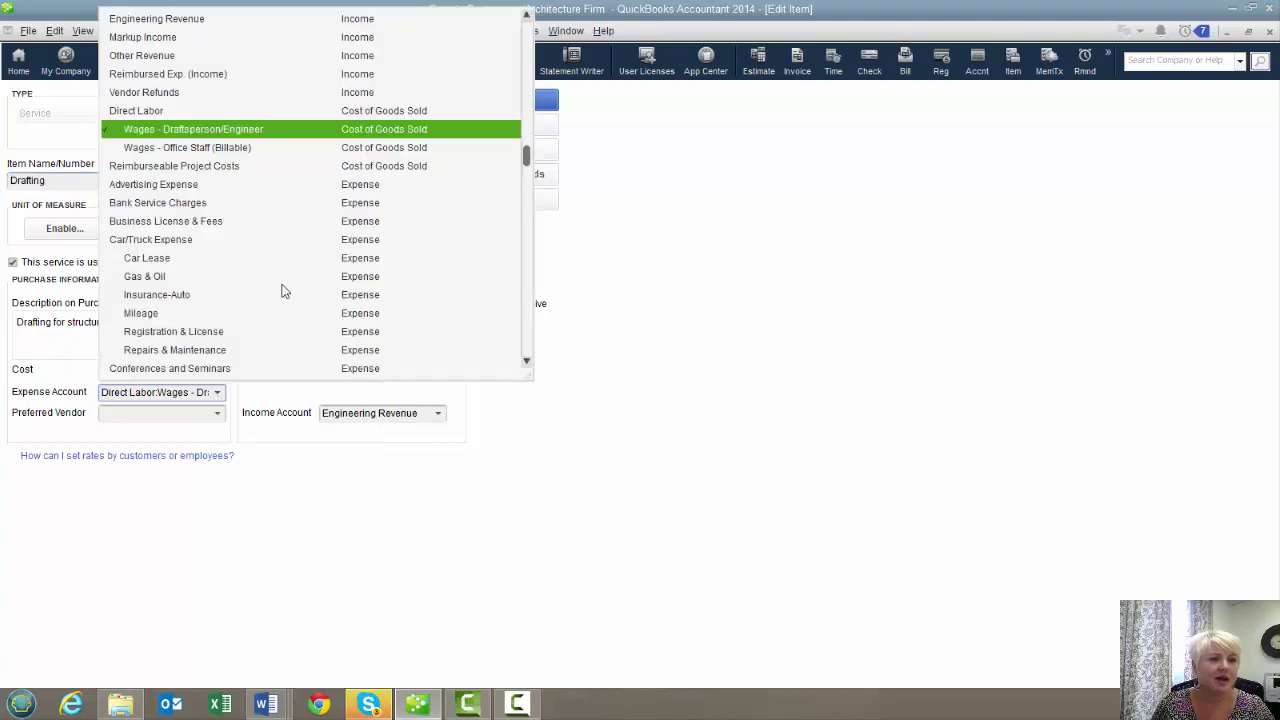
left_click(207, 135)
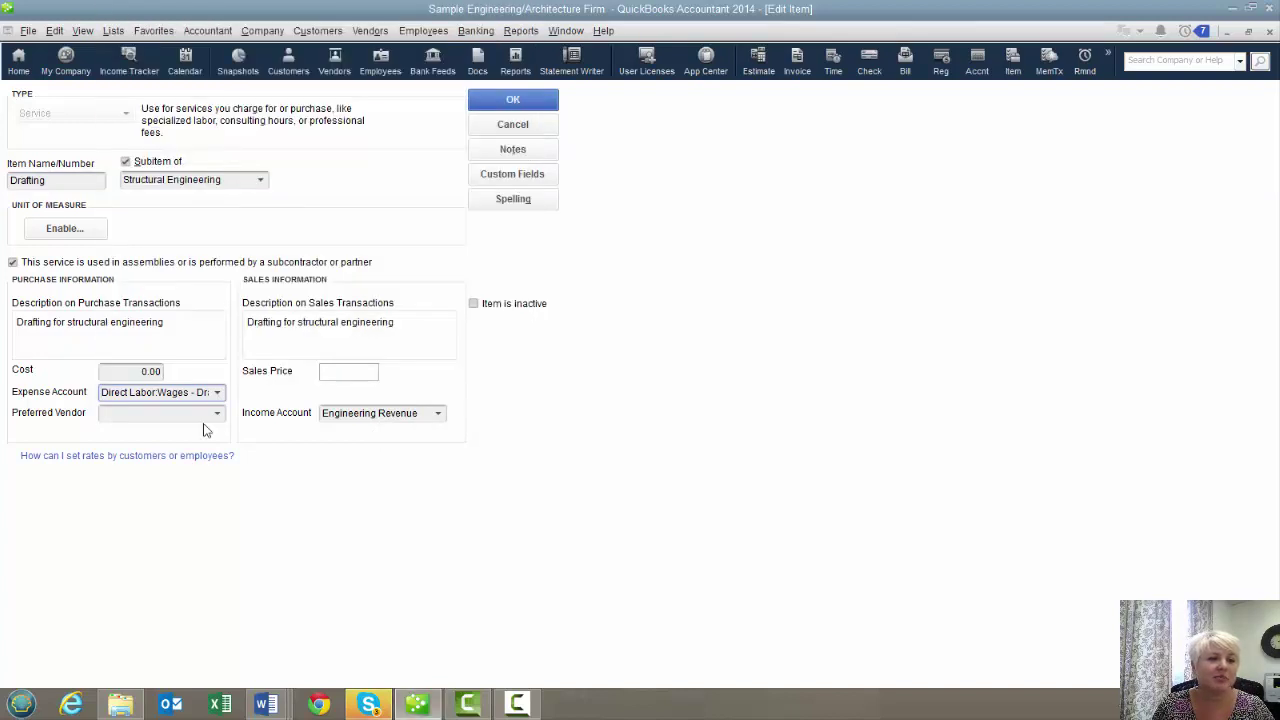
left_click(220, 394)
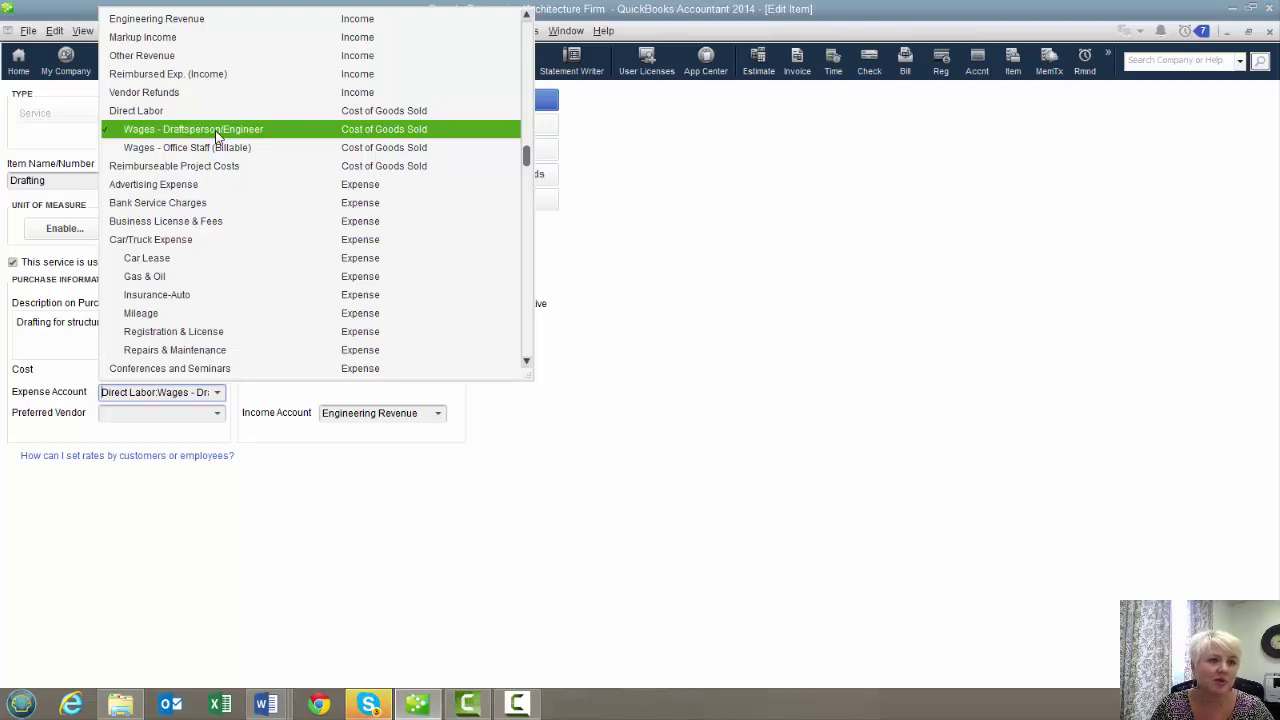
left_click(216, 135)
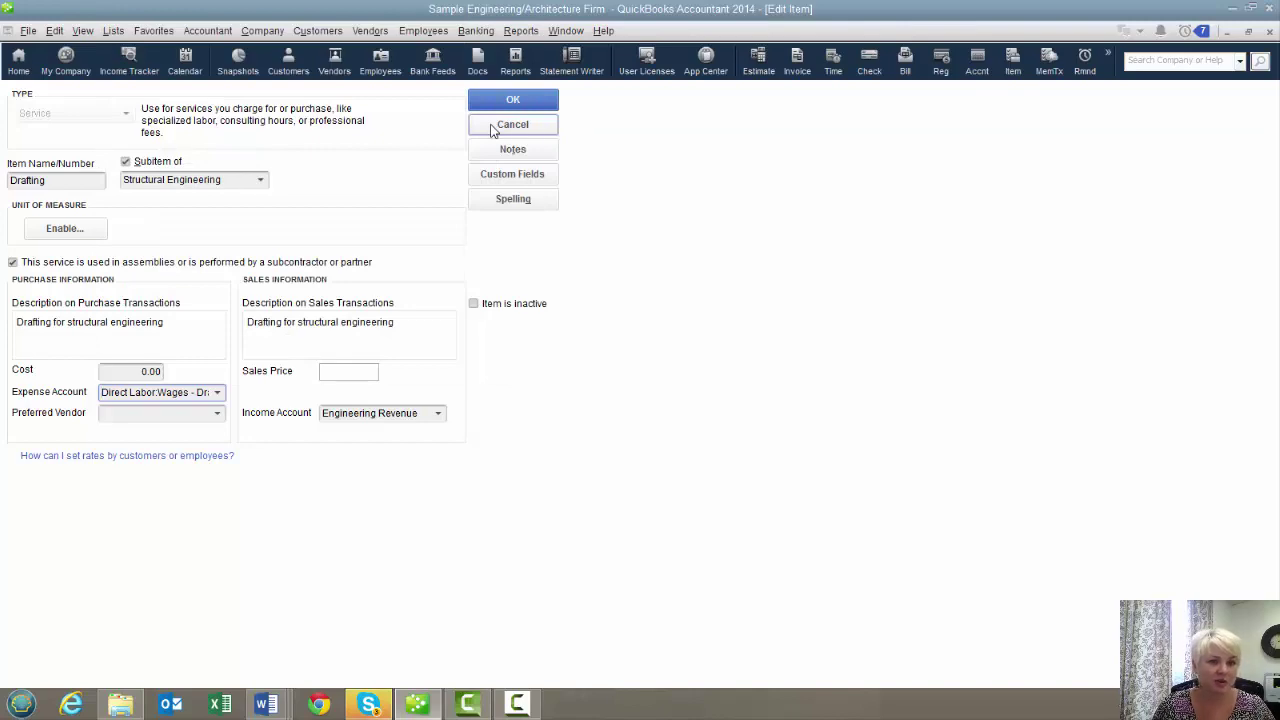
left_click(512, 125)
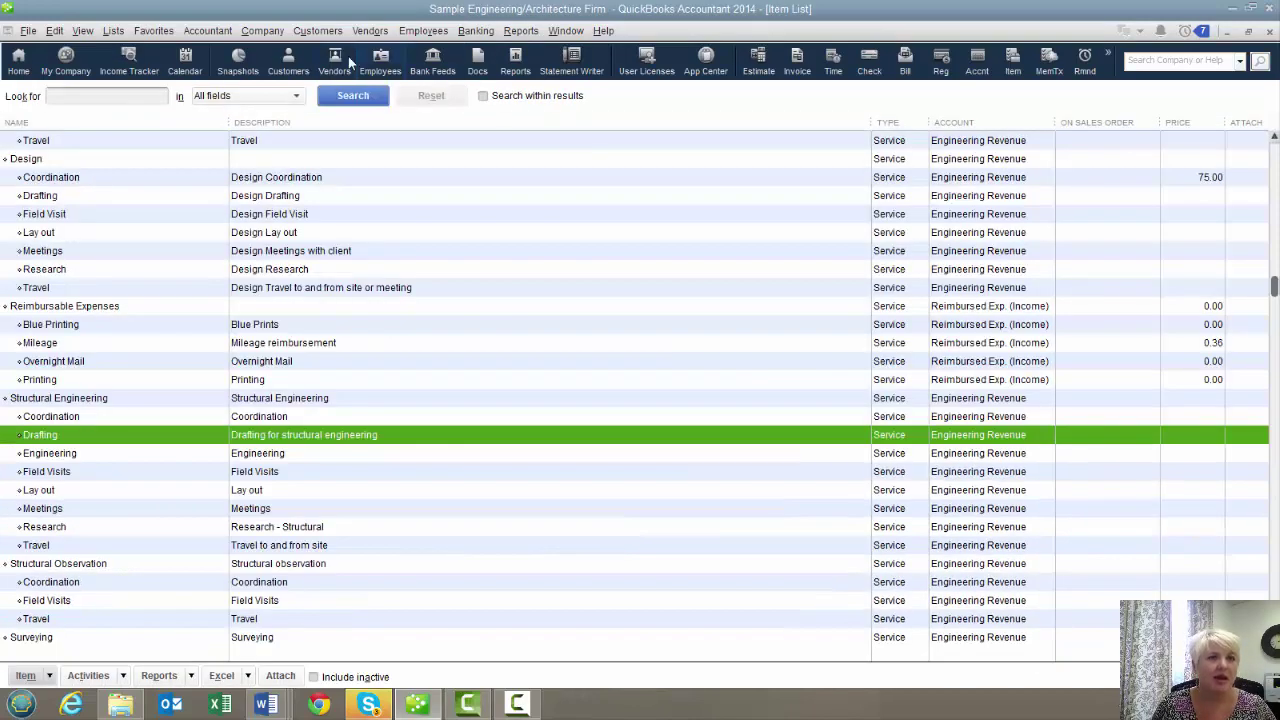
Give the Structural Engineering:Drafting item a cost and sales price of 75.00, accepting the price-change warning
double_click(254, 440)
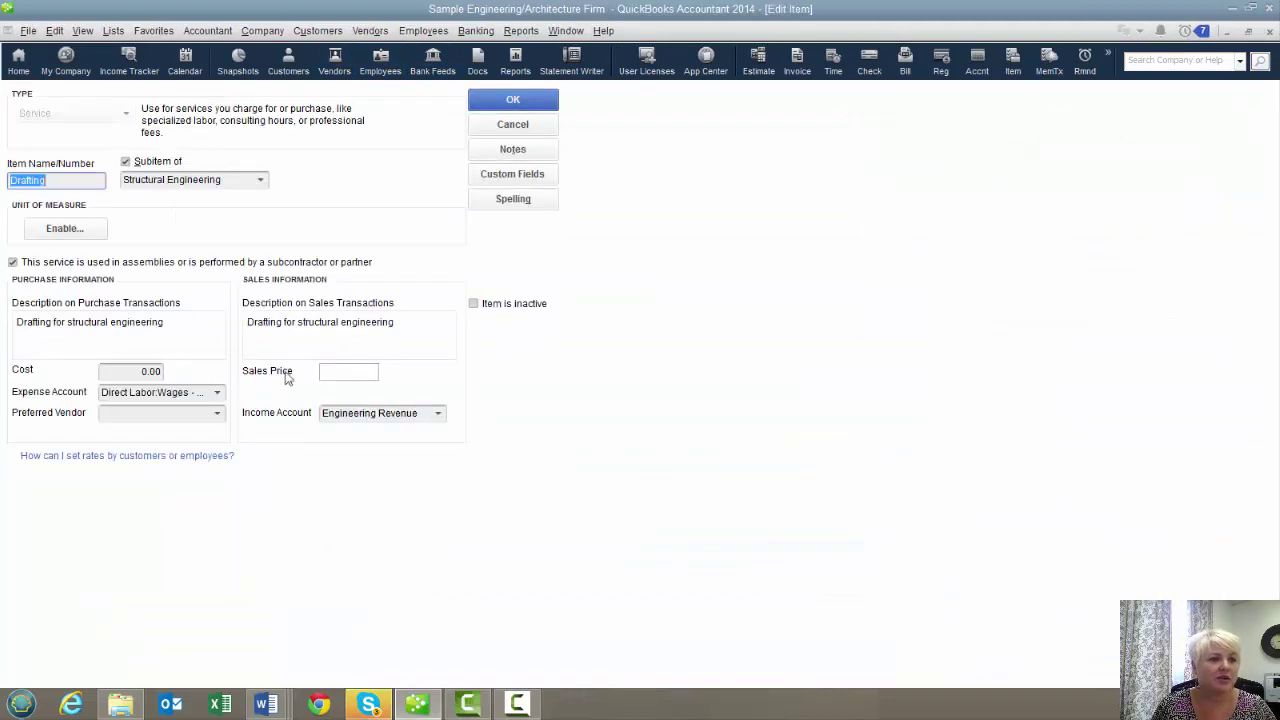
left_click(138, 374)
type("75")
key("Tab")
key("Tab")
key("Tab")
key("Tab")
type("75")
key("Tab")
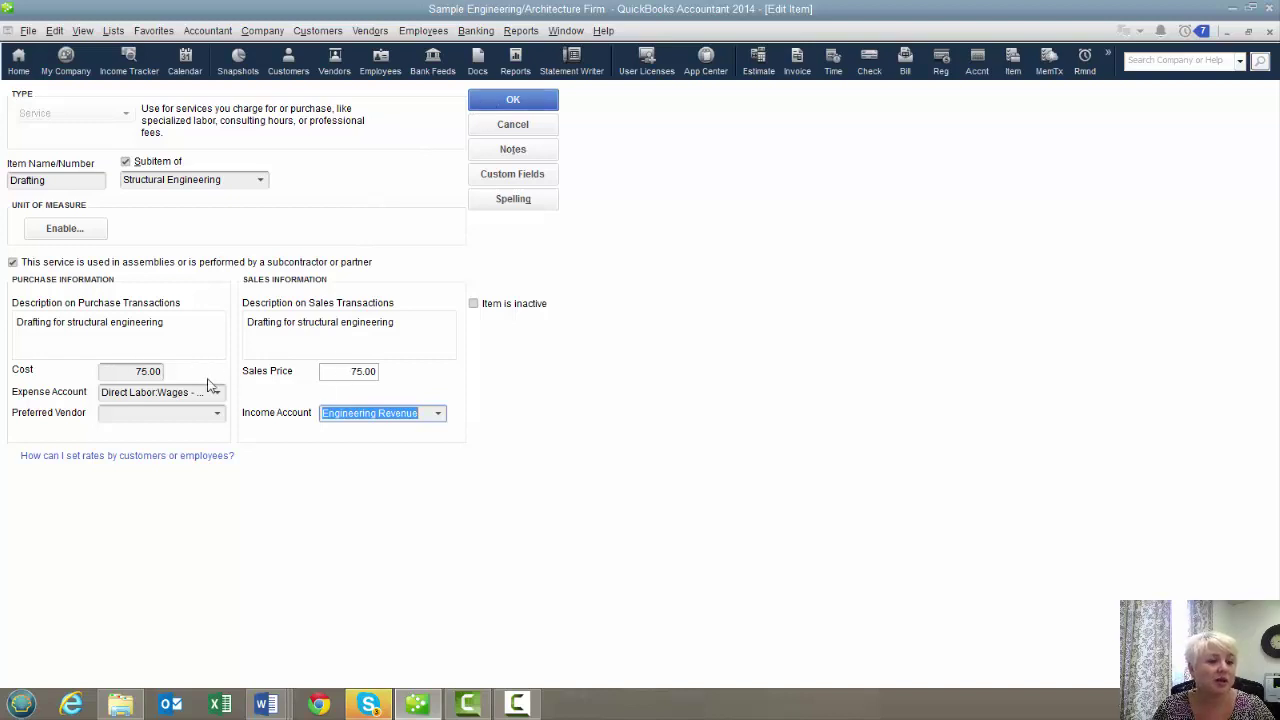
left_click(512, 100)
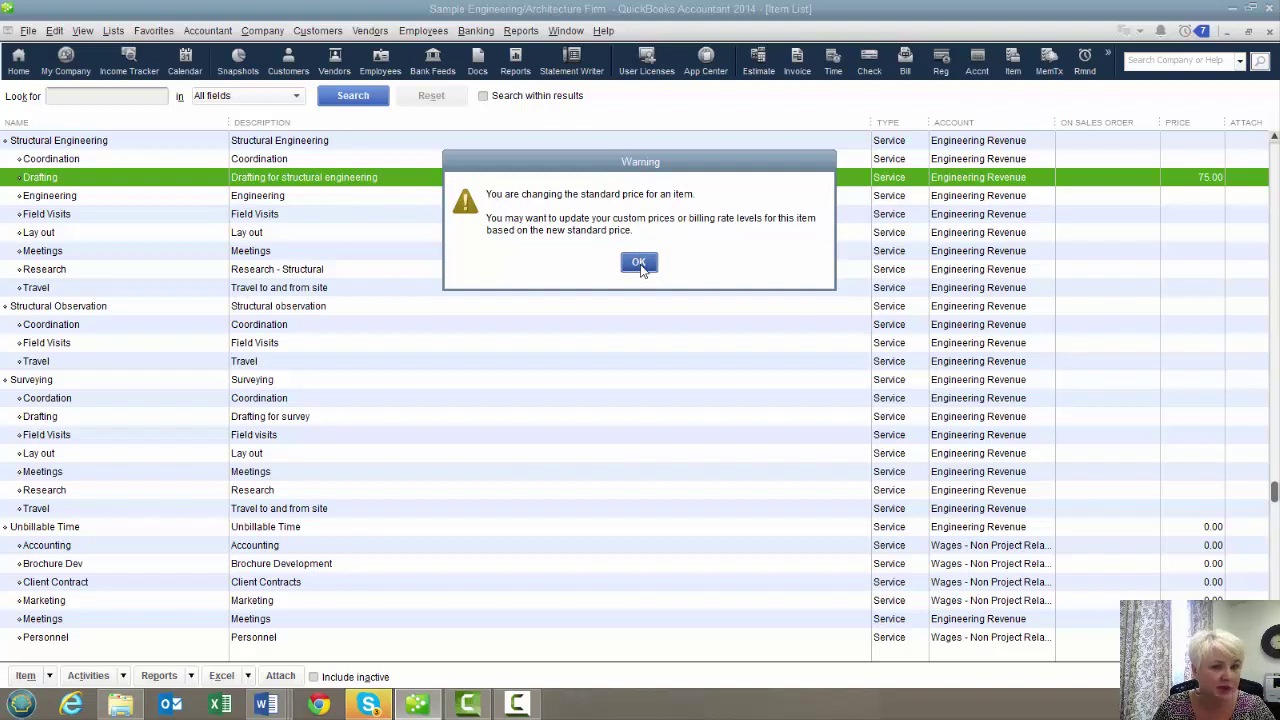
left_click(639, 263)
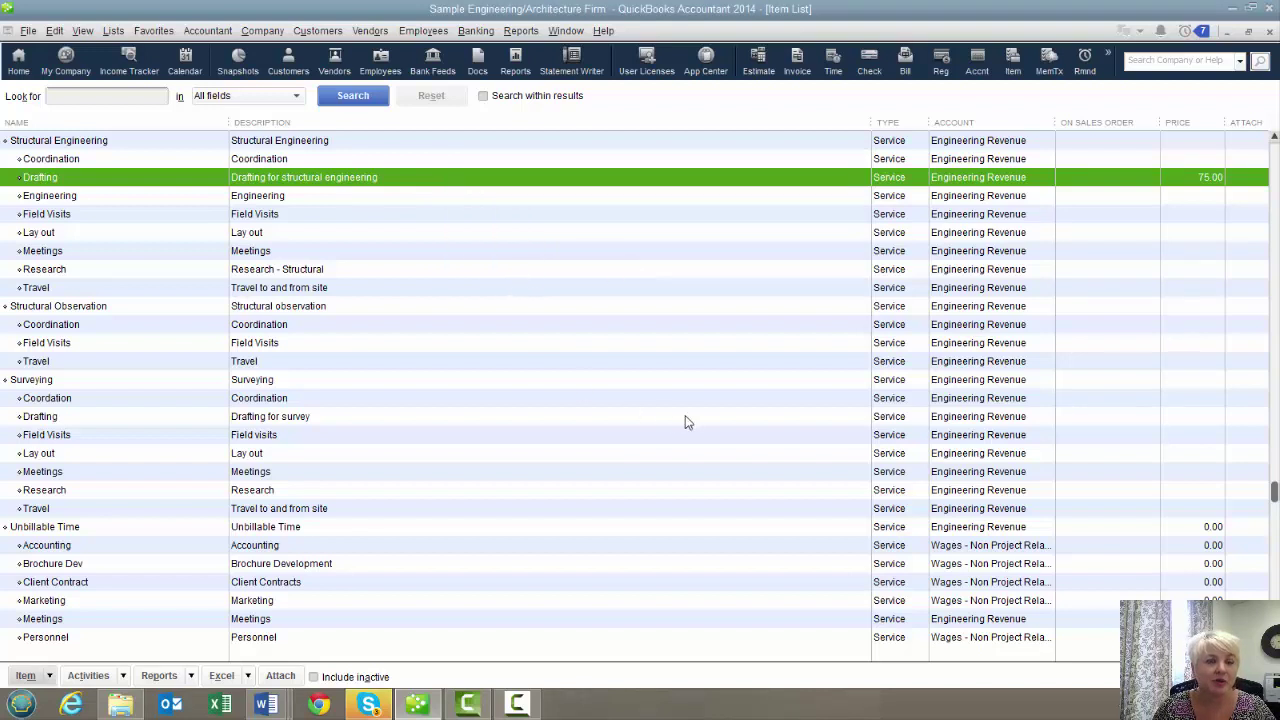
Start a new weekly timesheet from the Employees > Enter Time menu
left_click(420, 31)
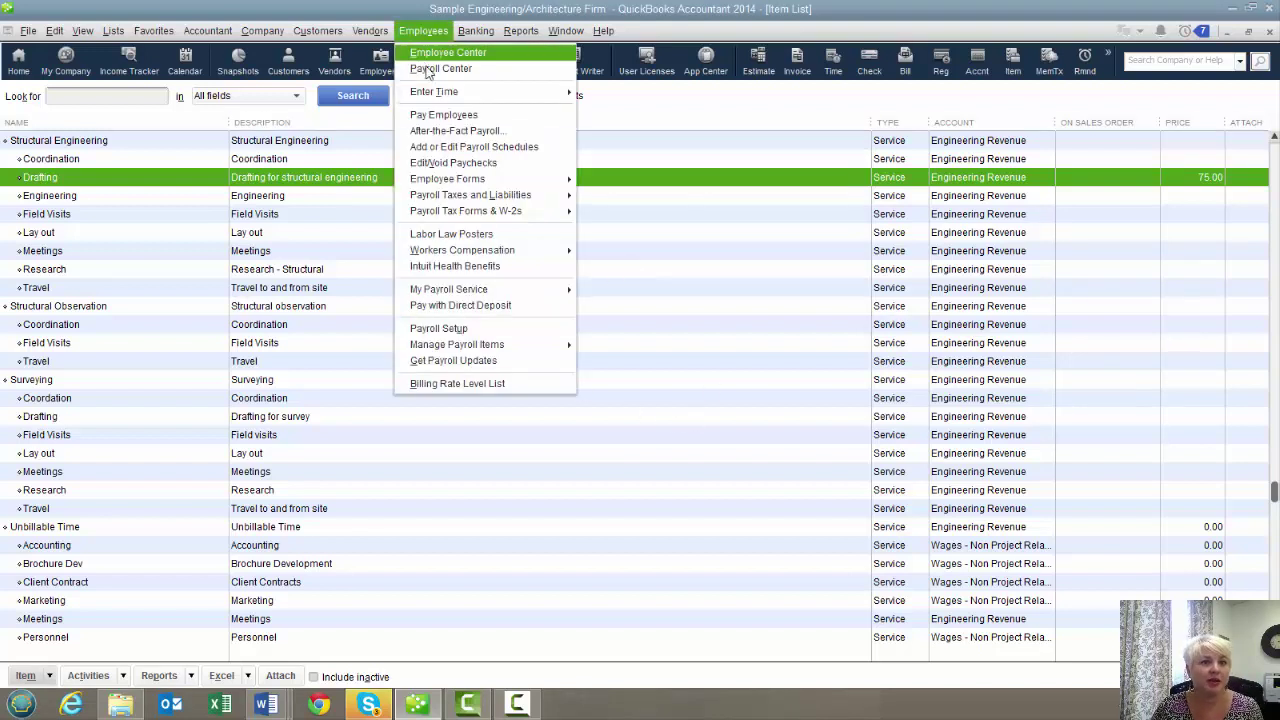
mouse_move(447, 95)
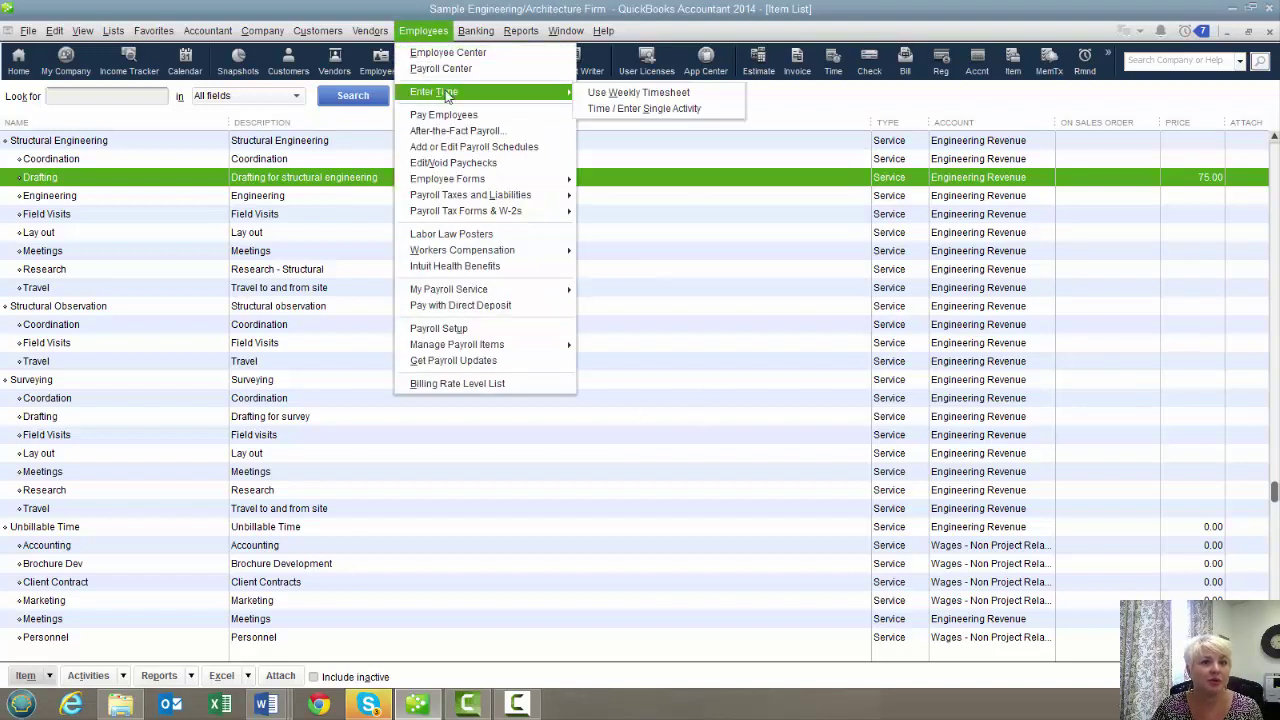
left_click(604, 93)
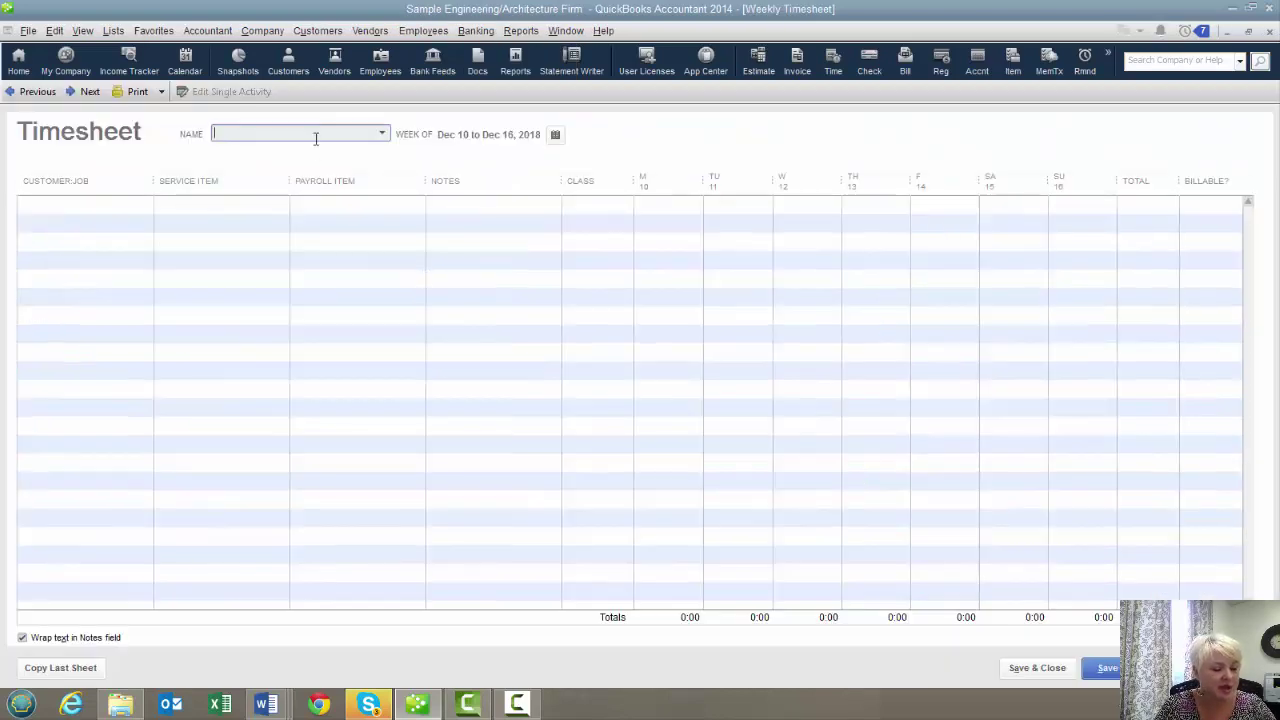
left_click(315, 138)
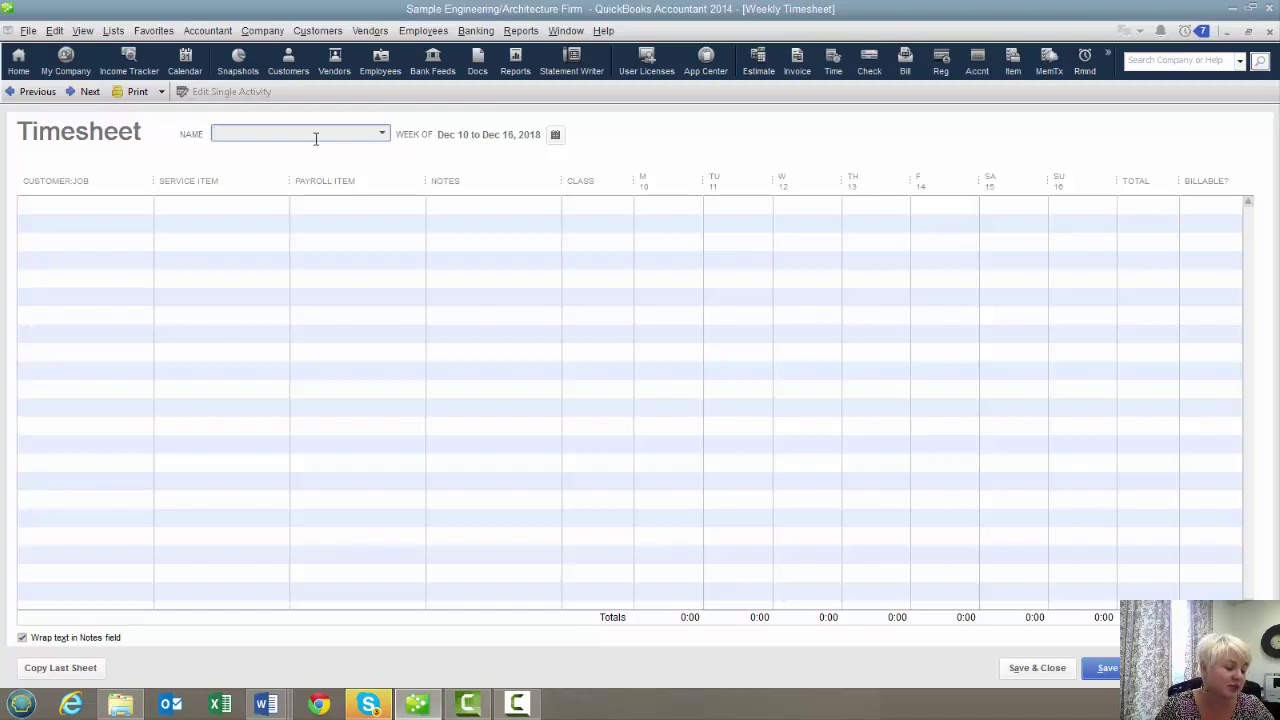
Enter the employee's name on the timesheet and quick-add it as a new vendor
left_click(382, 134)
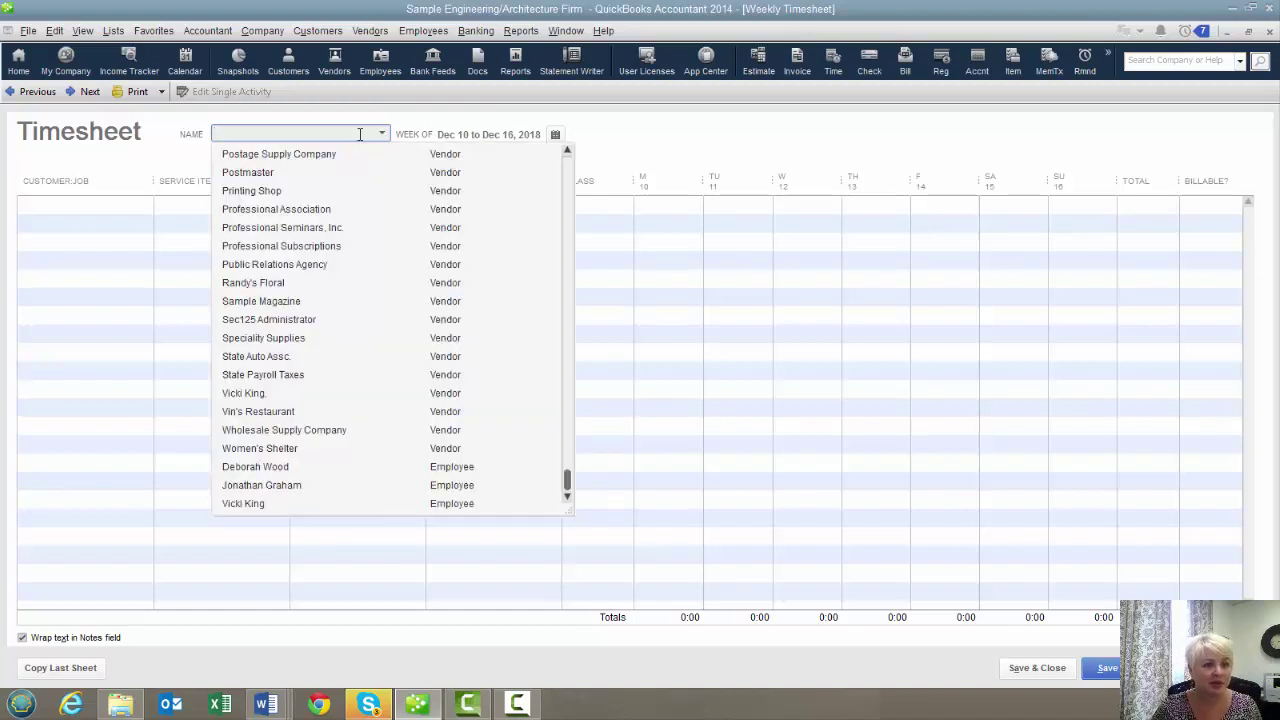
key("Tab")
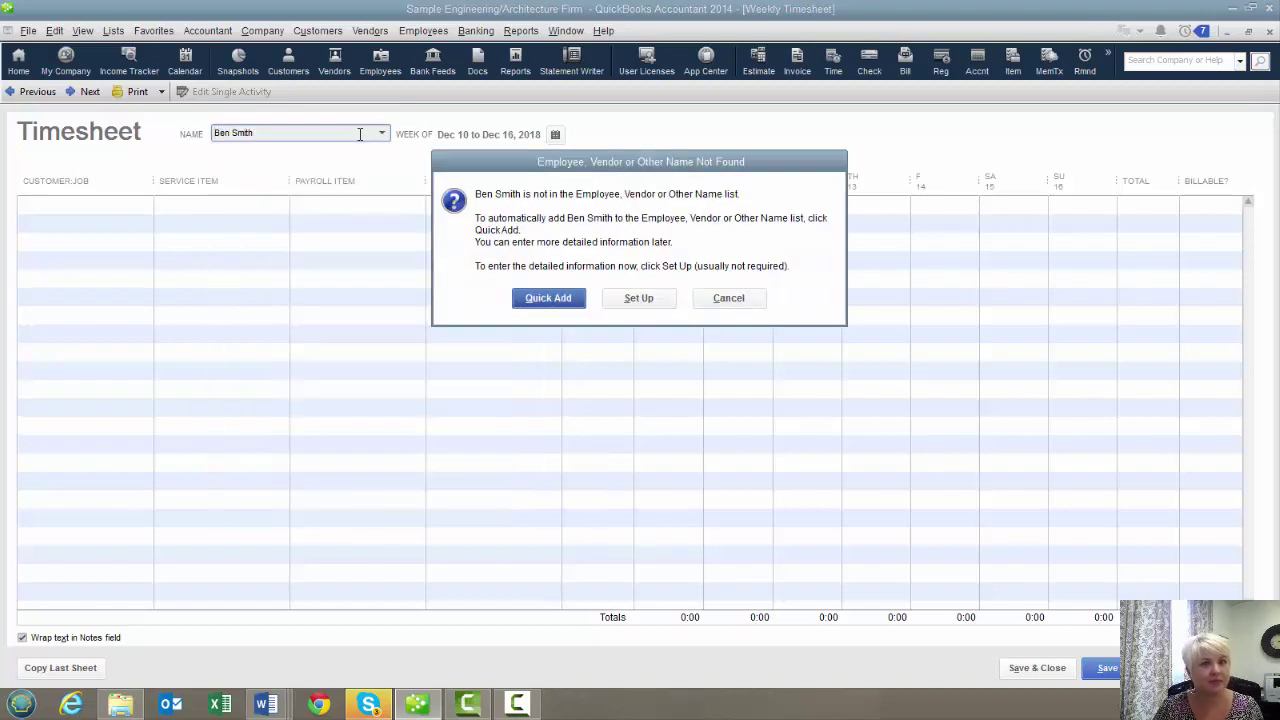
left_click(561, 306)
left_click(606, 279)
left_click(603, 362)
Add a Test line for Design:Drafting with 4 hours on each day, 20:00 in total
left_click(29, 205)
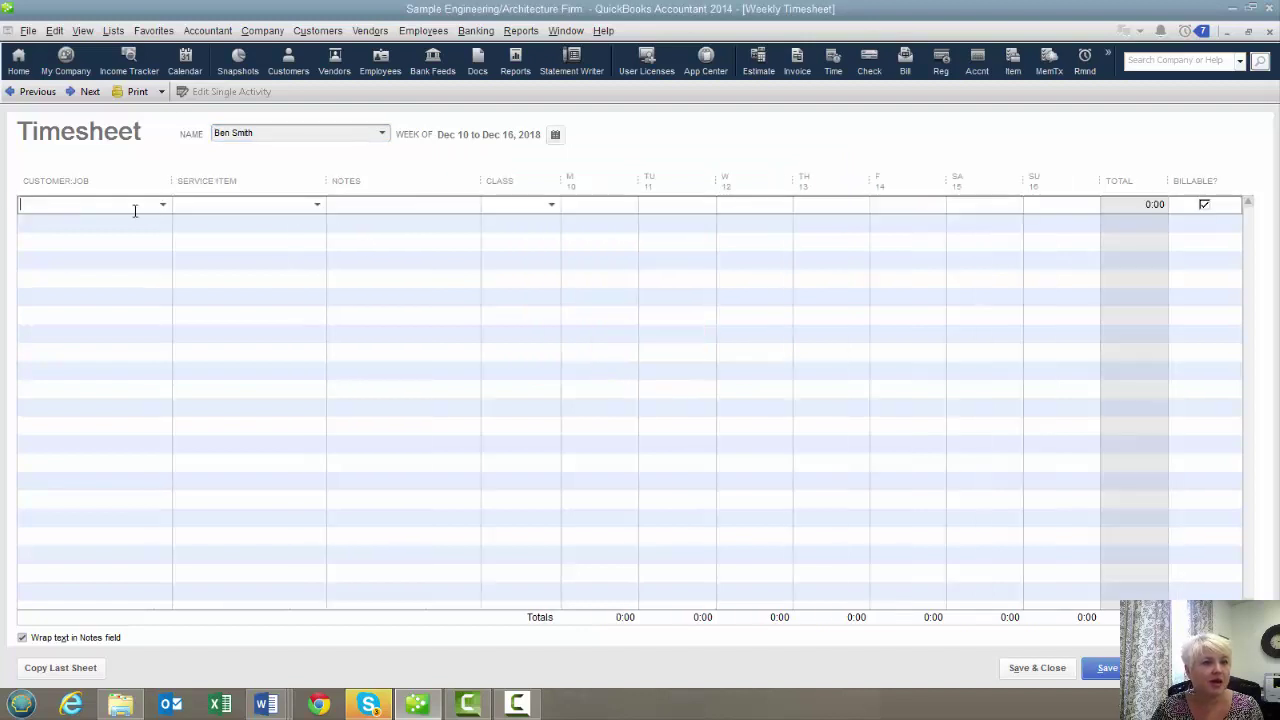
left_click(162, 205)
type("Test")
key("Tab")
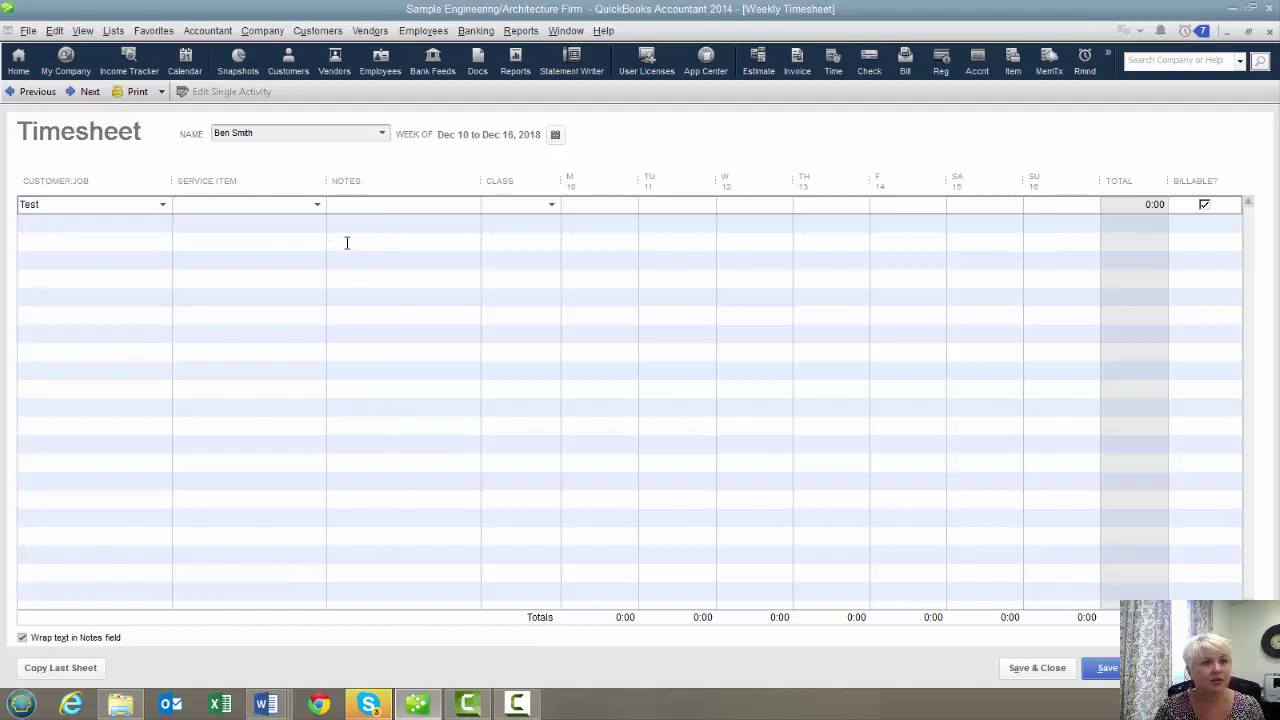
key("Tab")
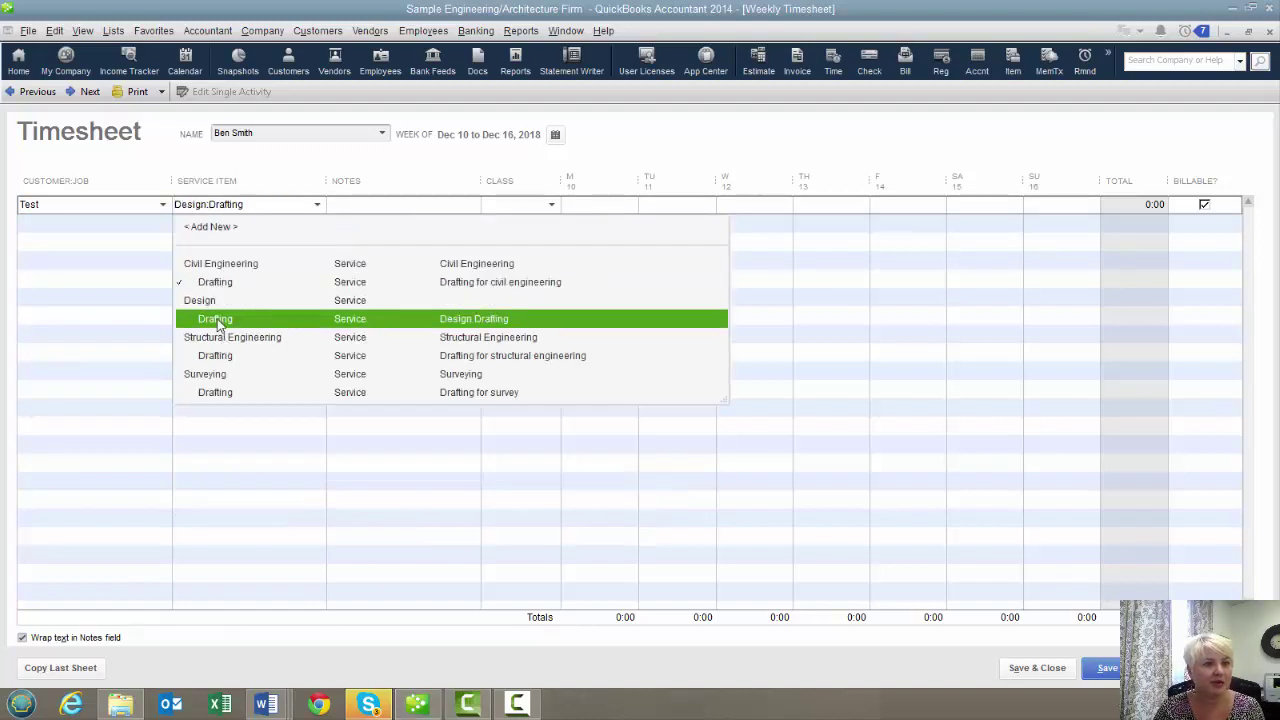
left_click(215, 318)
key("Tab")
key("Tab")
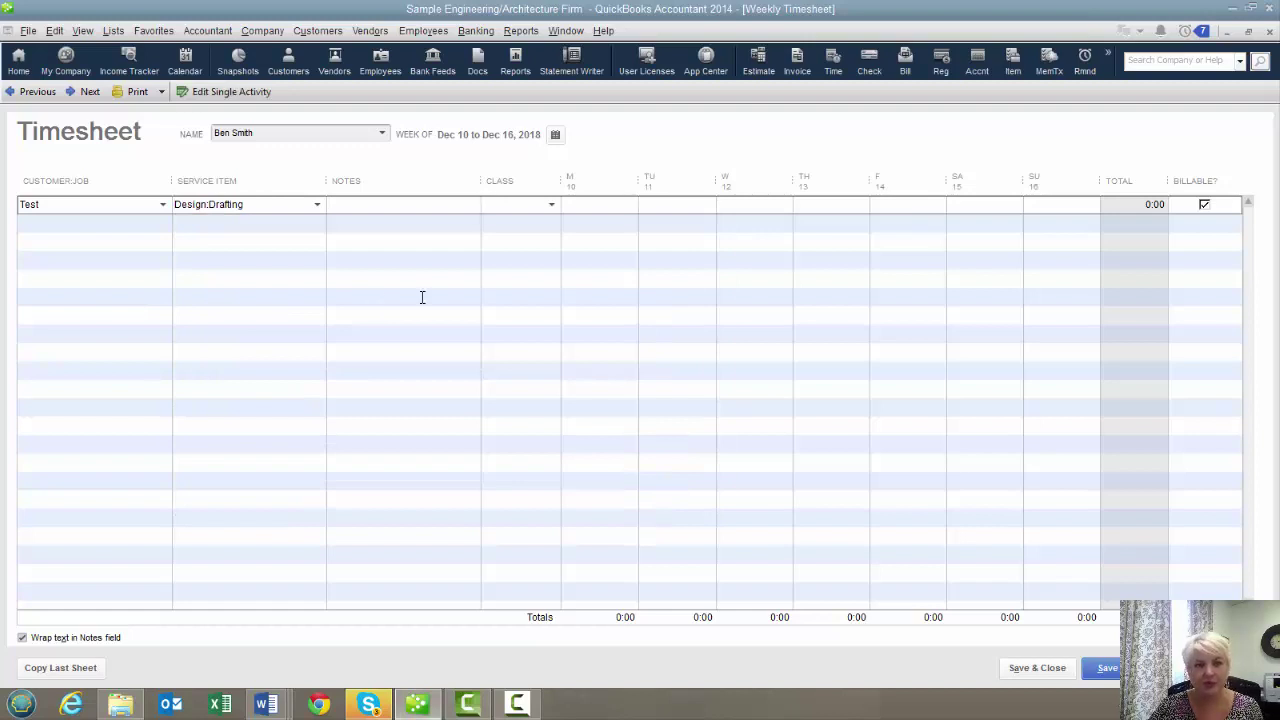
type("4")
key("Tab")
type("4")
key("Tab")
type("4")
Add a second Test line for Design:Field Visit with 4 hours on Monday
key("Tab")
type("4")
key("Tab")
type("4")
key("Tab")
key("Tab")
key("Tab")
type("Test")
key("Tab")
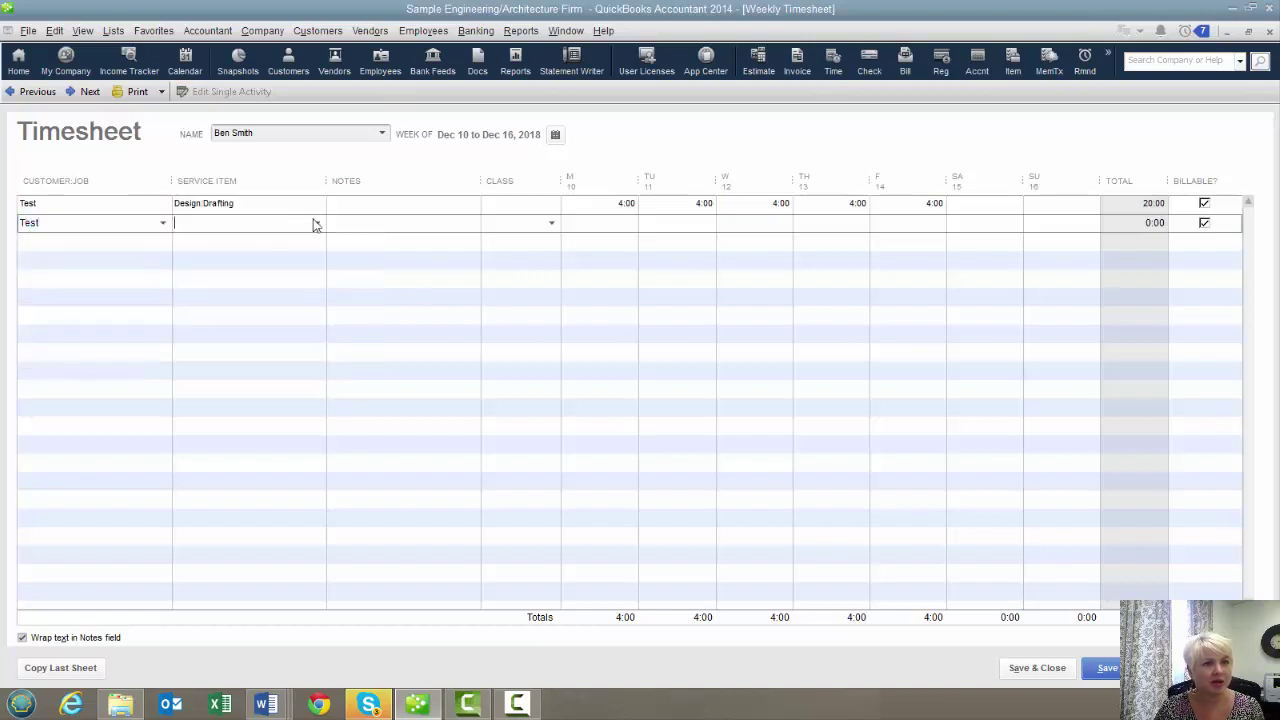
left_click(316, 223)
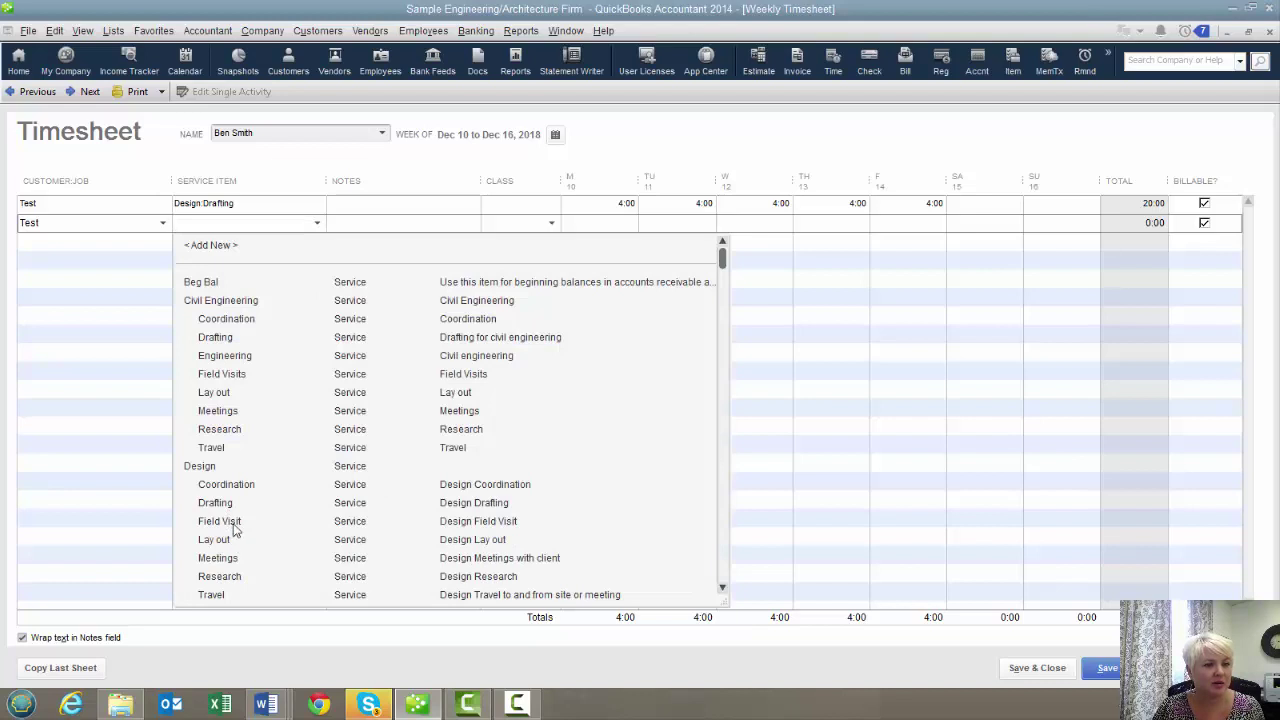
left_click(234, 522)
key("Tab")
key("Tab")
key("Tab")
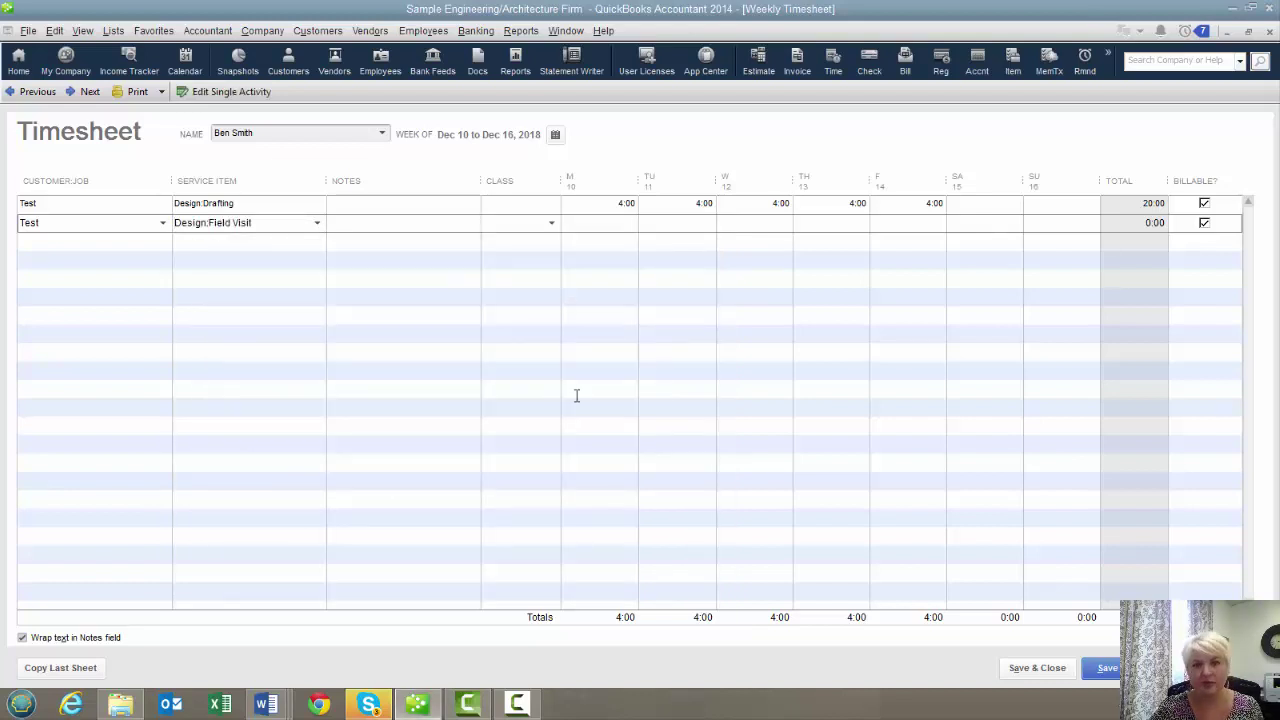
type("4")
key("Tab")
key("Tab")
key("Tab")
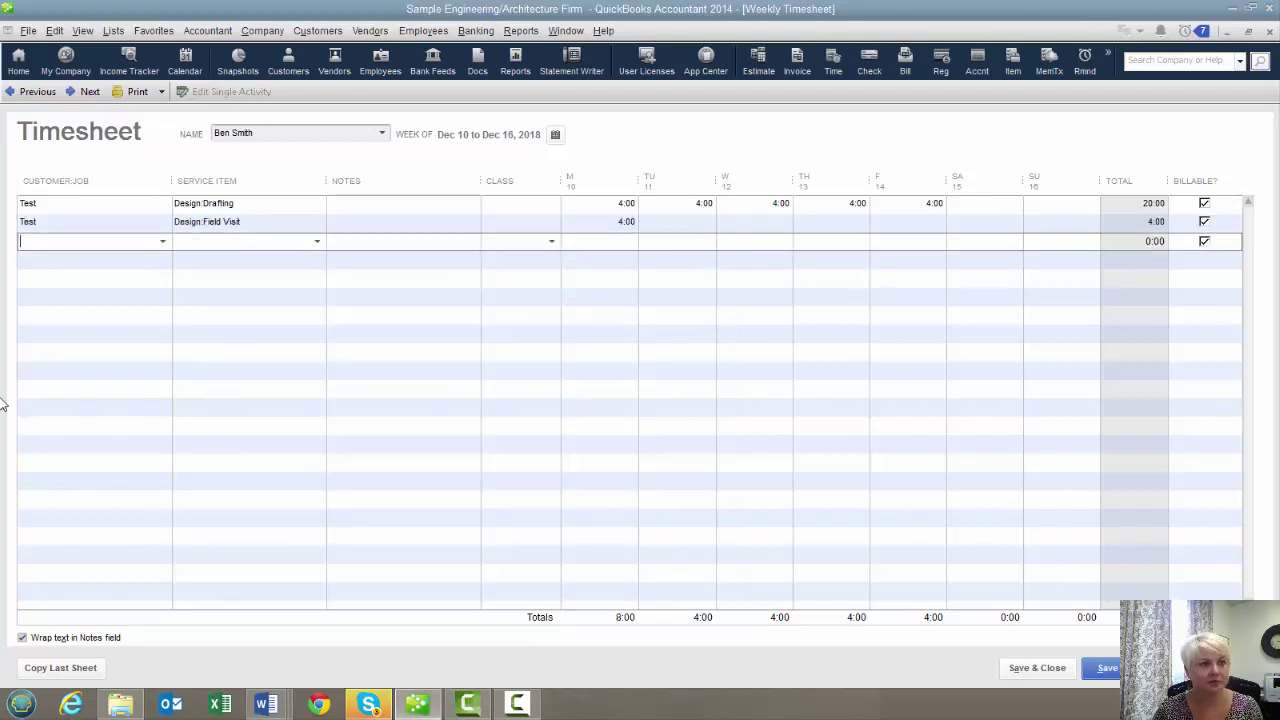
Add a third Test line for Design:Research with 4:00 hours on Tuesday
left_click(163, 241)
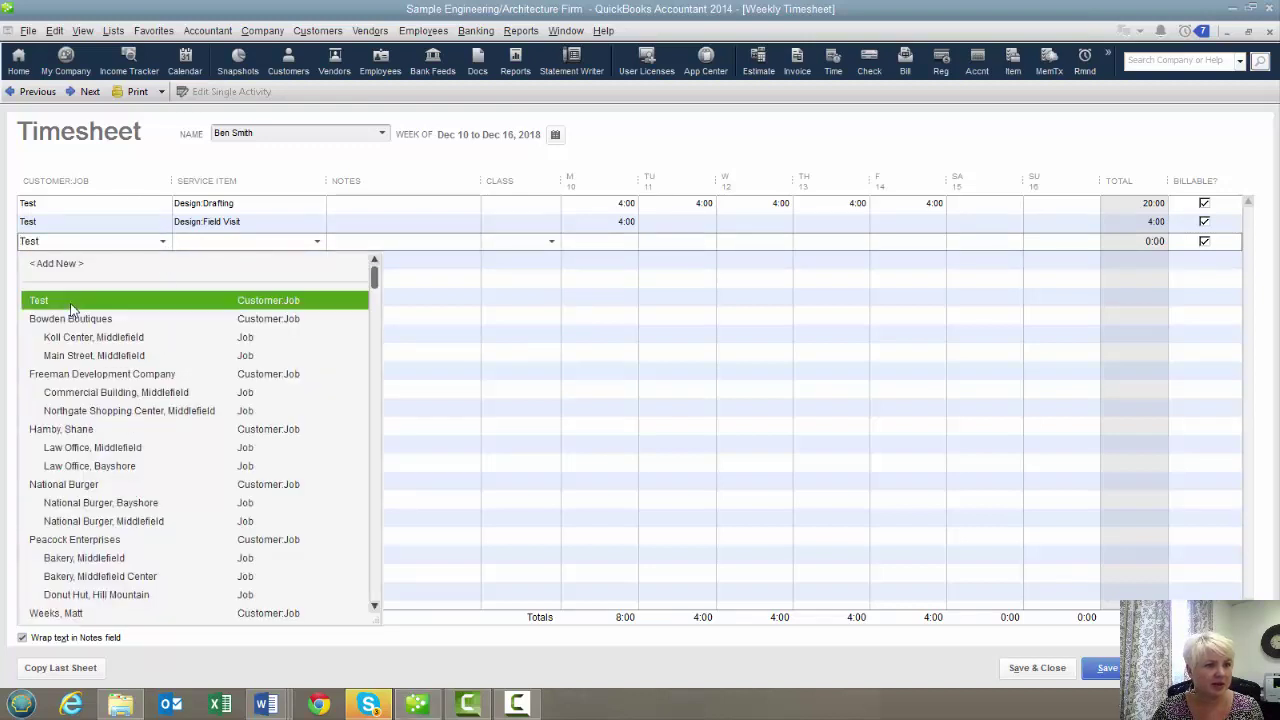
left_click(120, 302)
left_click(266, 229)
left_click(287, 247)
left_click(317, 241)
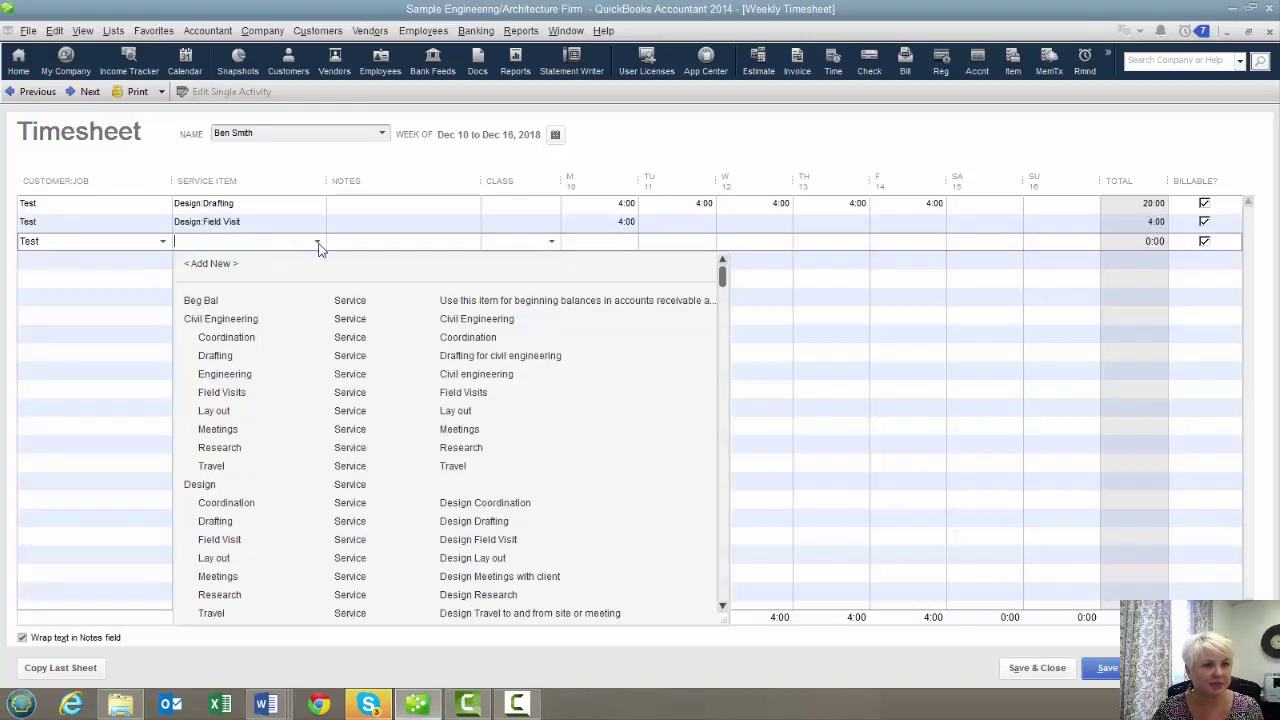
left_click(242, 593)
key("Tab")
key("Tab")
key("Tab")
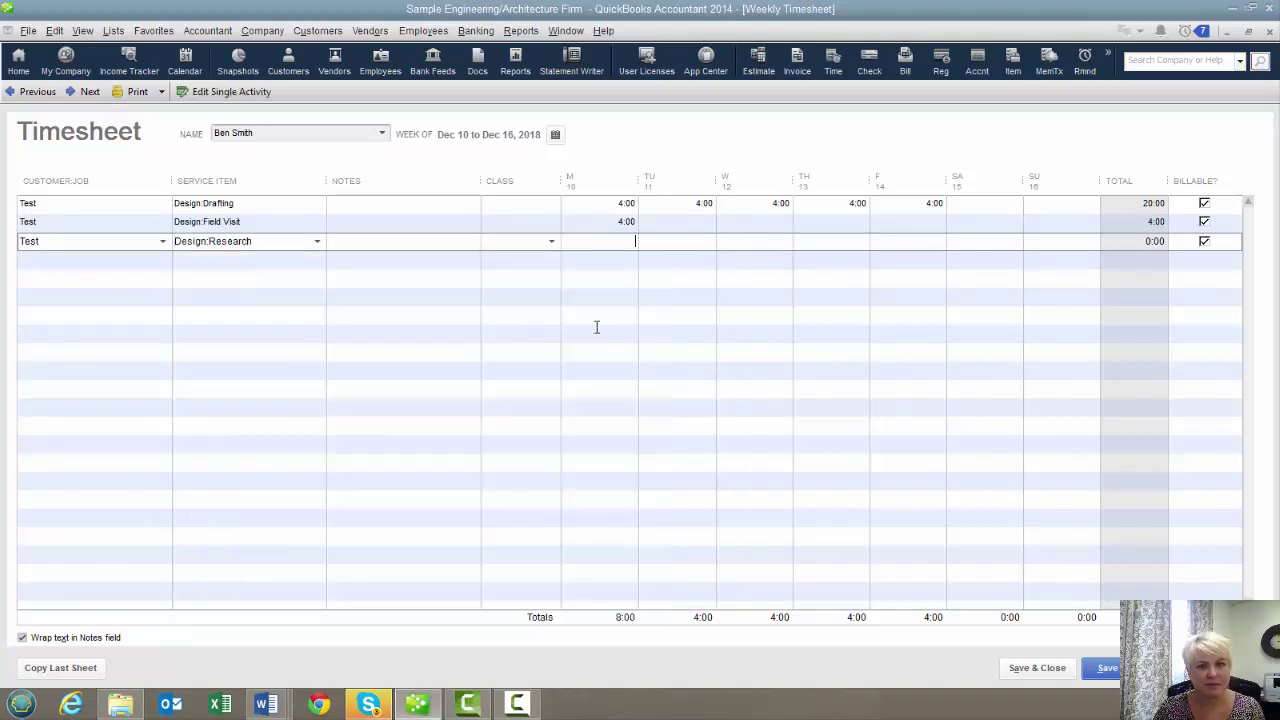
type("4")
key("Tab")
key("Return")
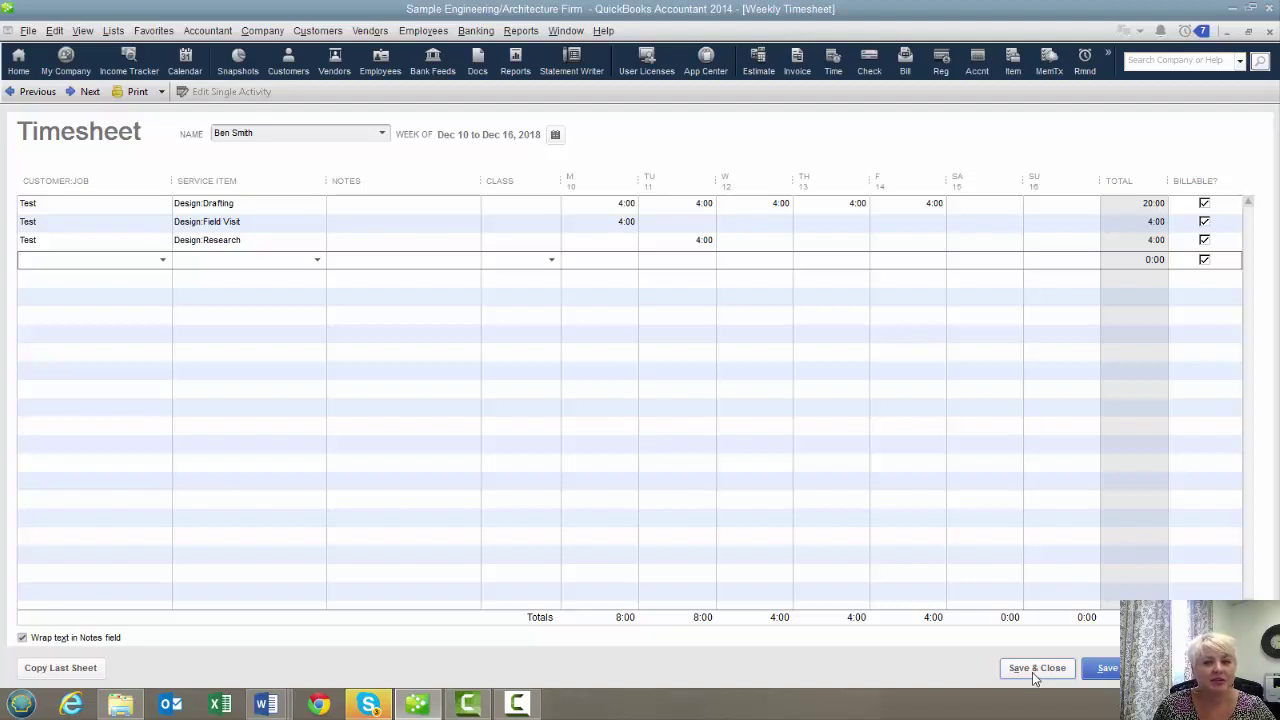
Save the timesheet and start a new check drawn on Payroll Clearing (Owner's time)
left_click(1035, 668)
left_click(476, 31)
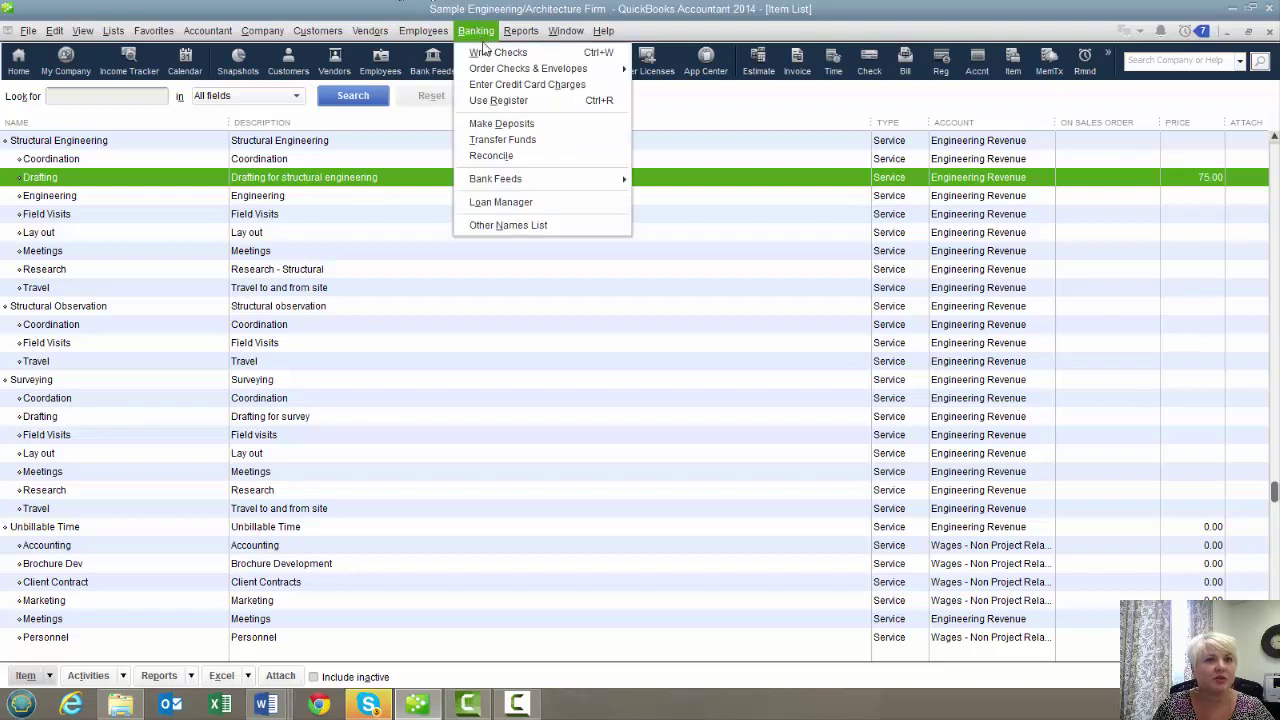
left_click(490, 52)
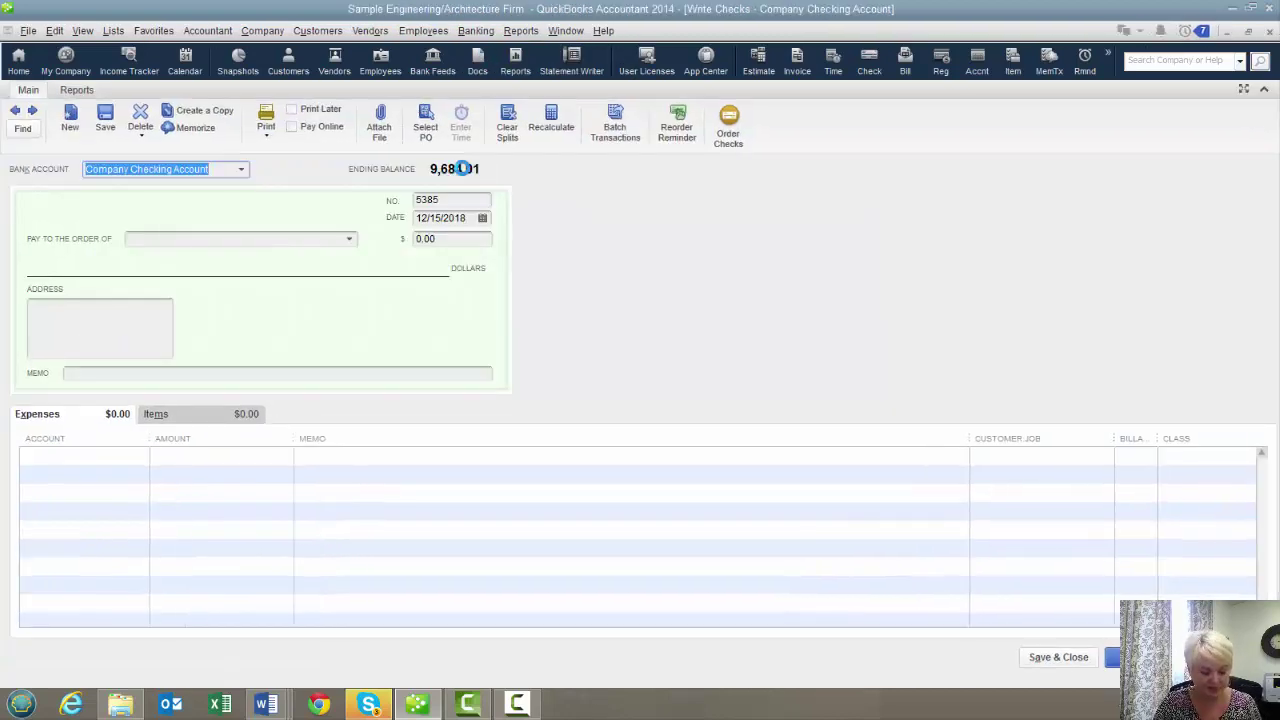
key("Tab")
key("BackSpace")
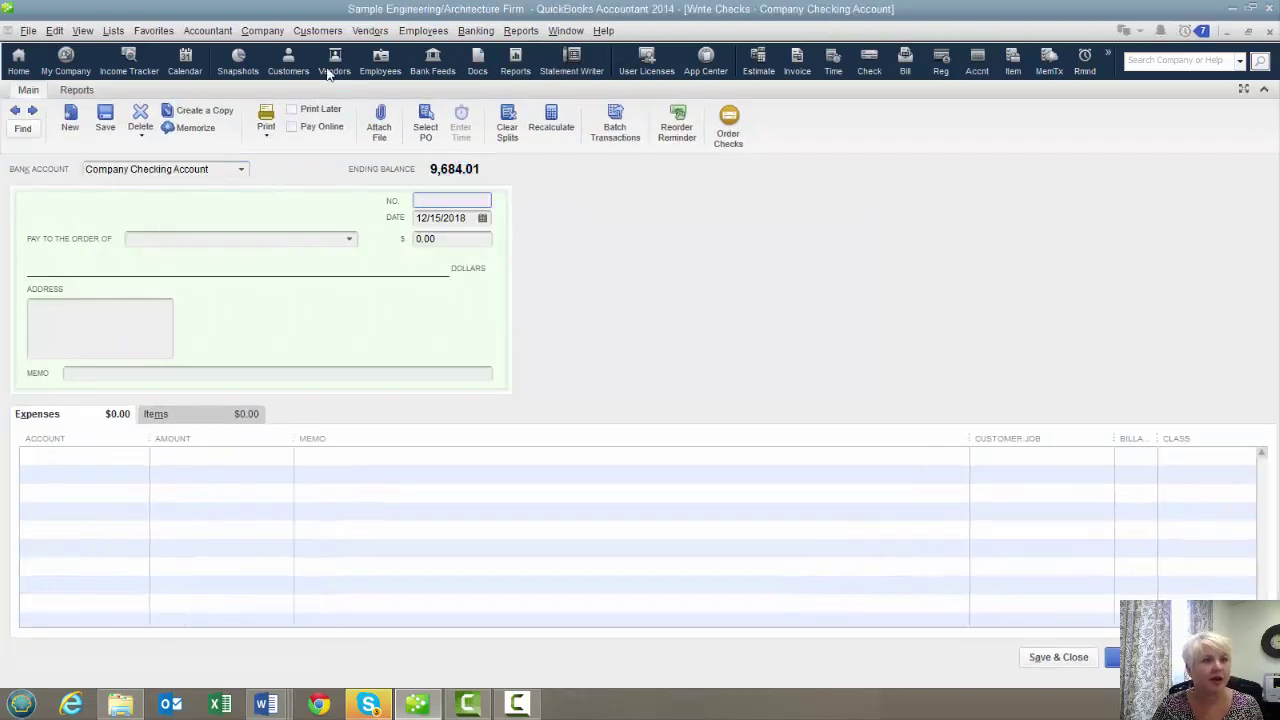
left_click(243, 171)
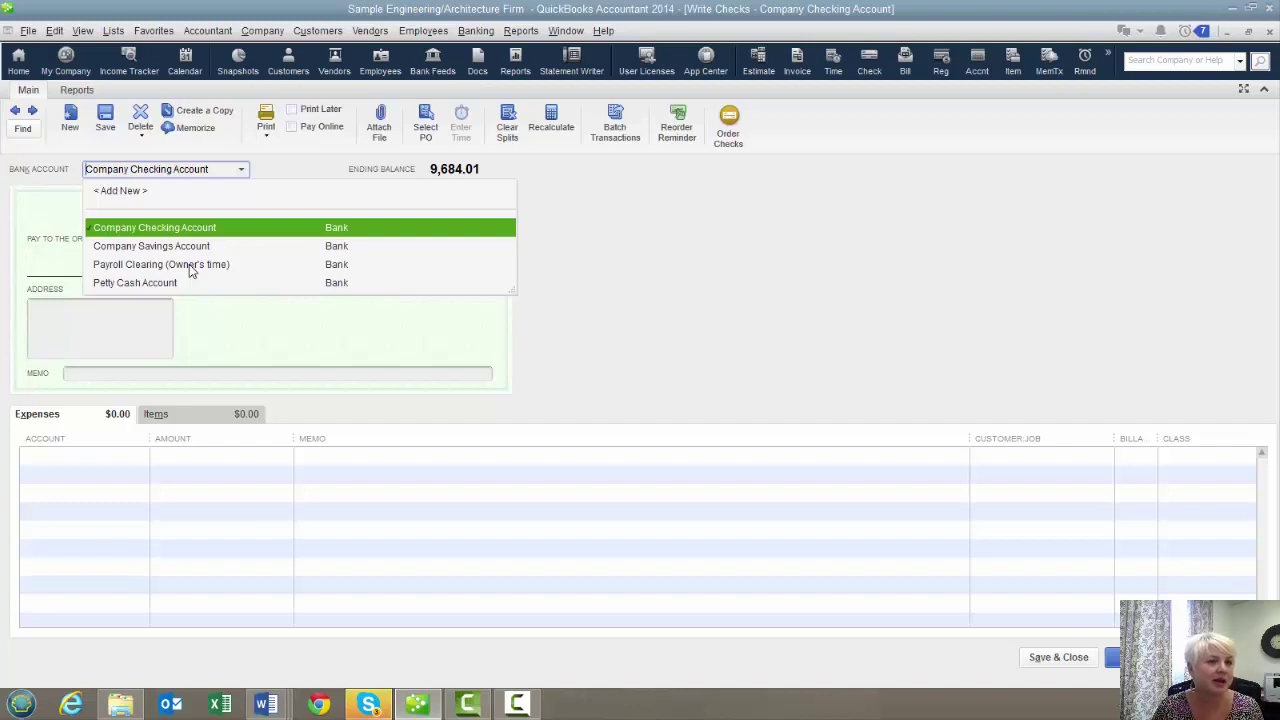
left_click(191, 270)
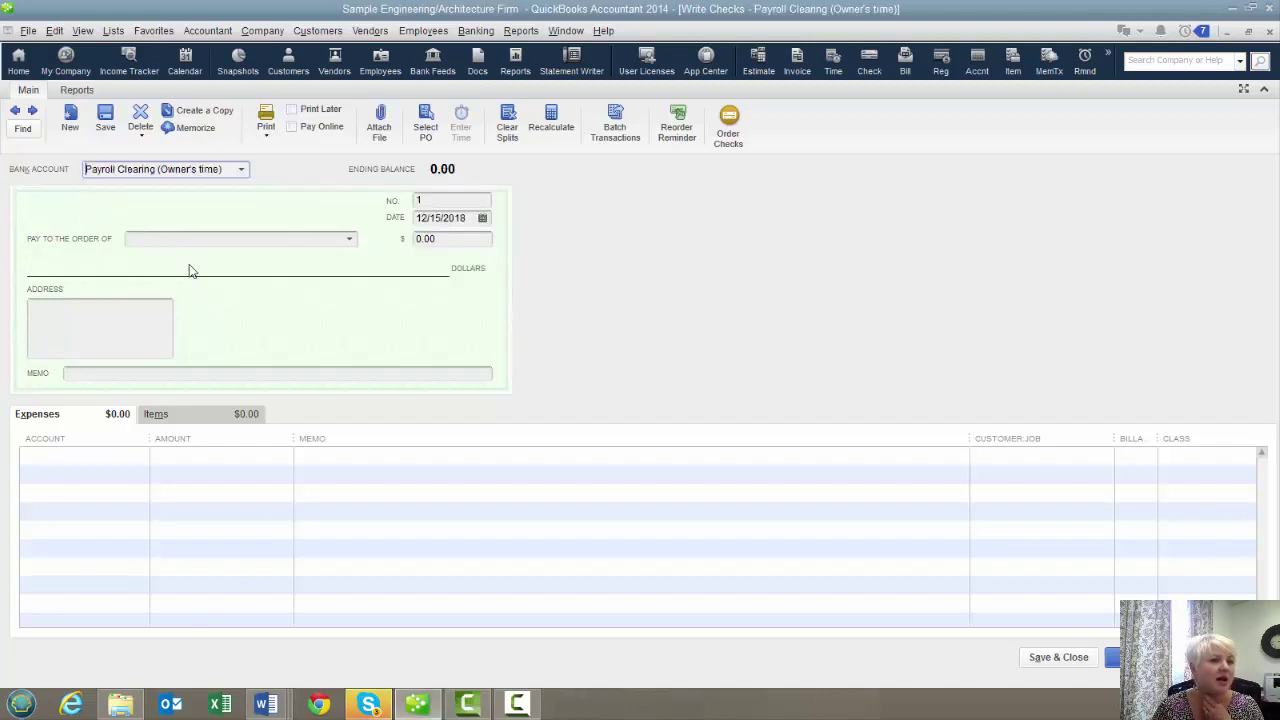
key("Tab")
Make the employee the payee and pull in time worked for 12/01/2018–12/22/2018
left_click(228, 238)
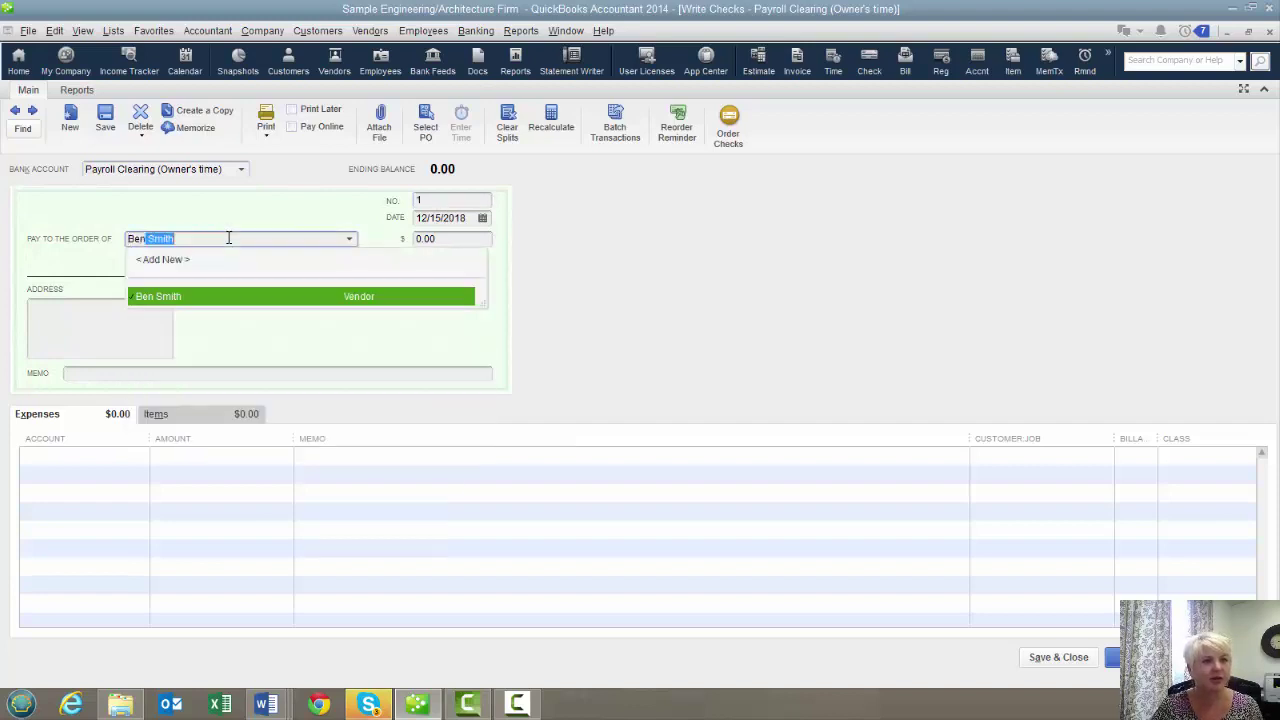
key("Tab")
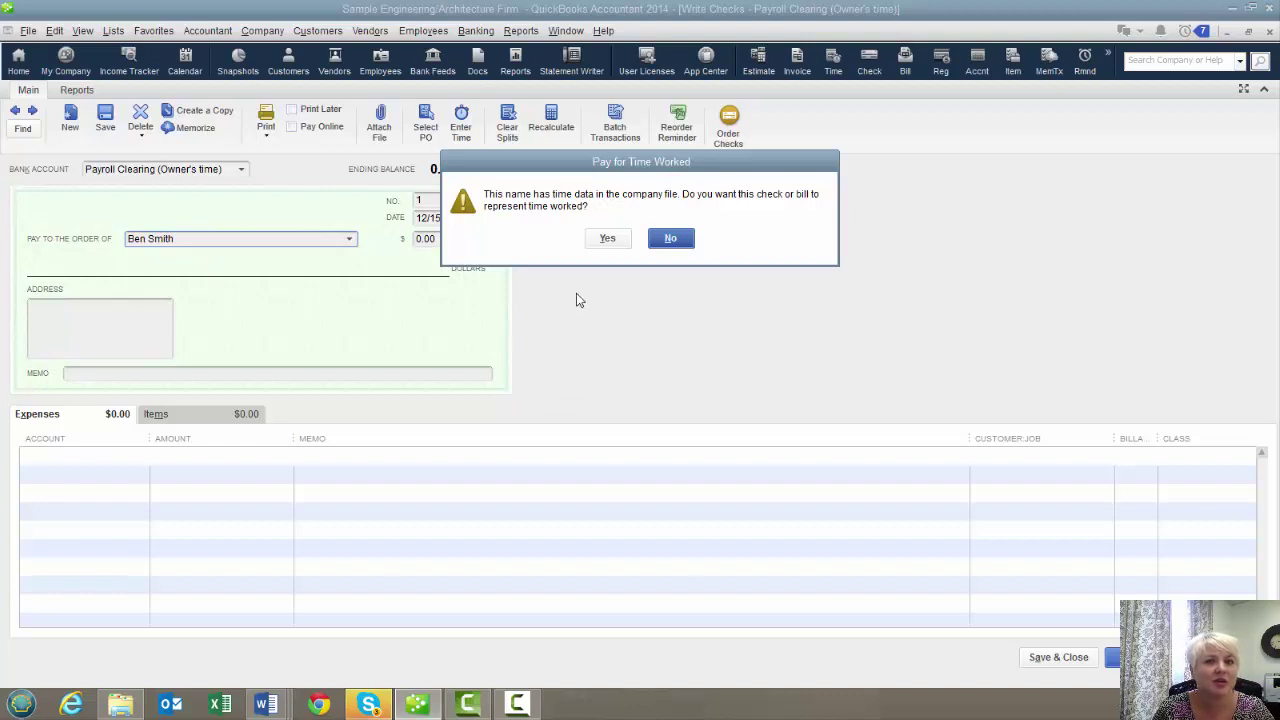
left_click(607, 240)
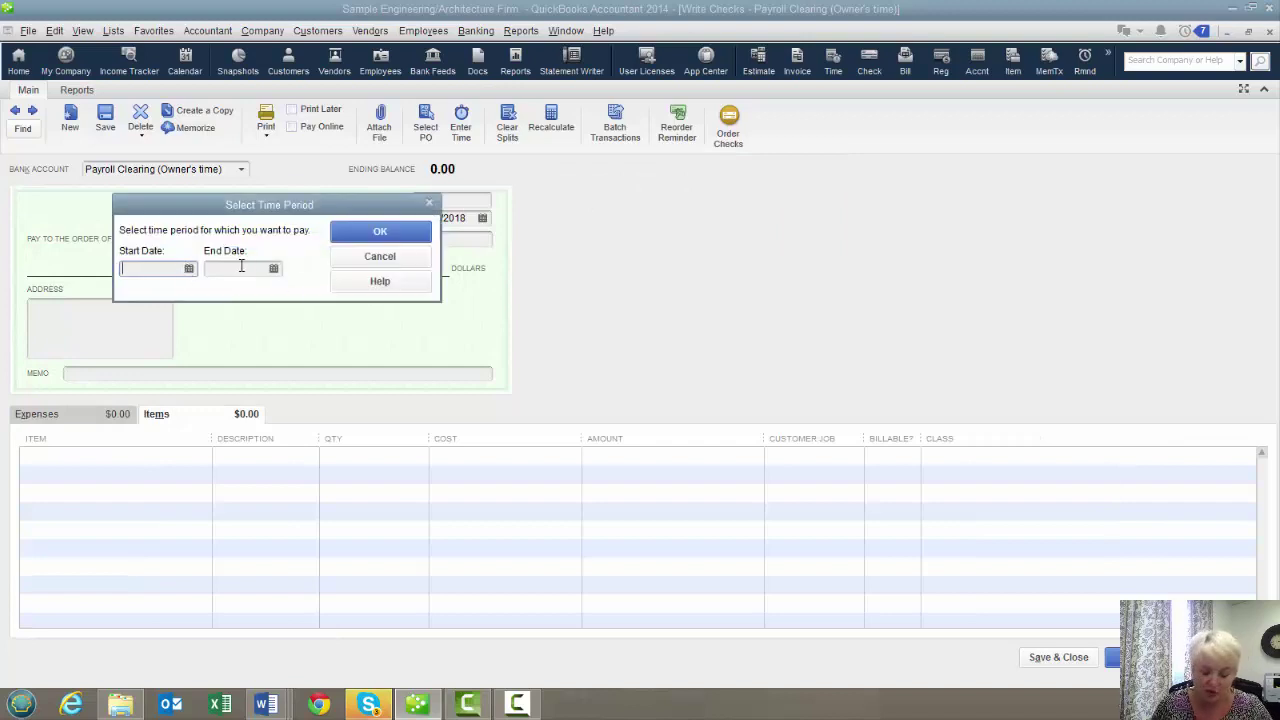
type("12/01")
key("Tab")
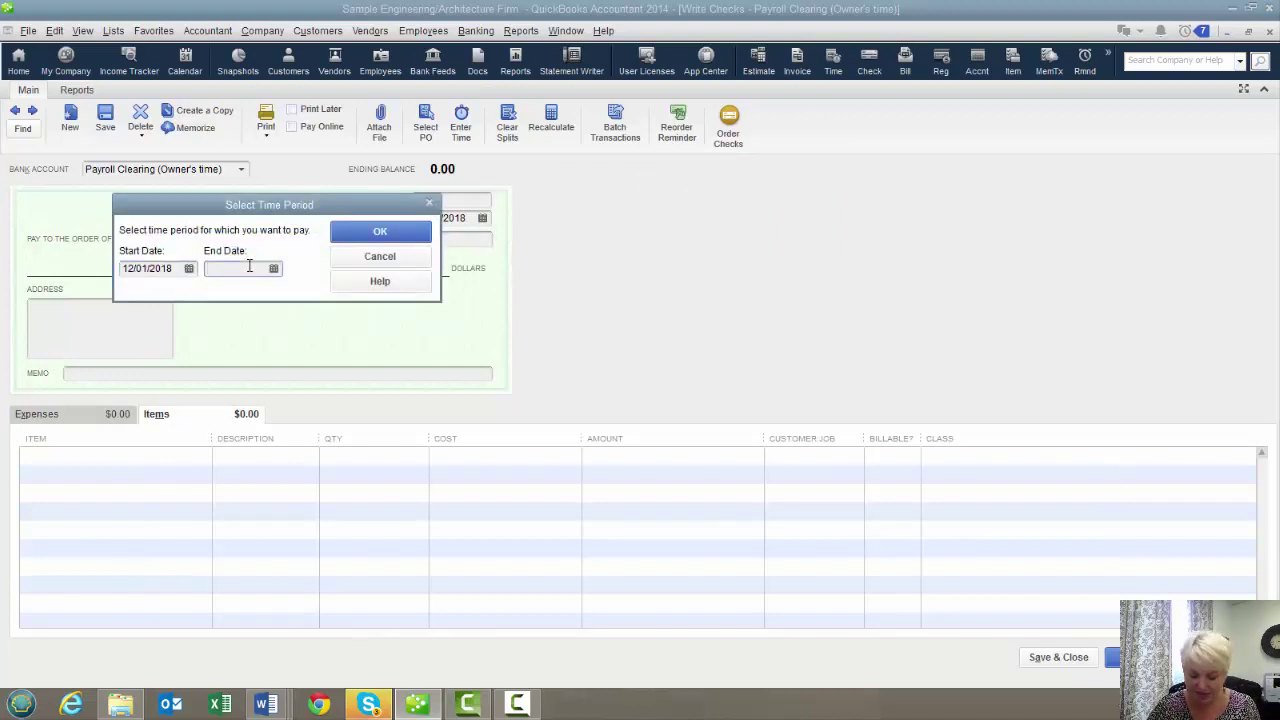
type("1222")
key("Tab")
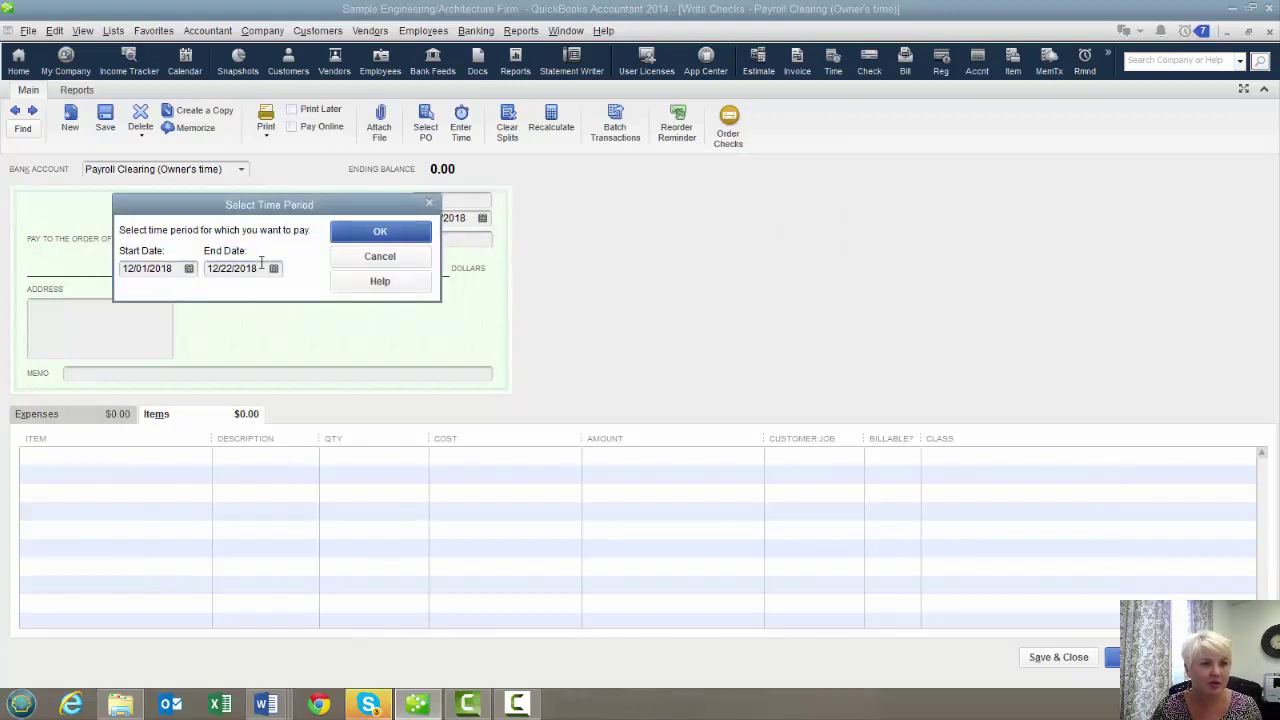
left_click(418, 238)
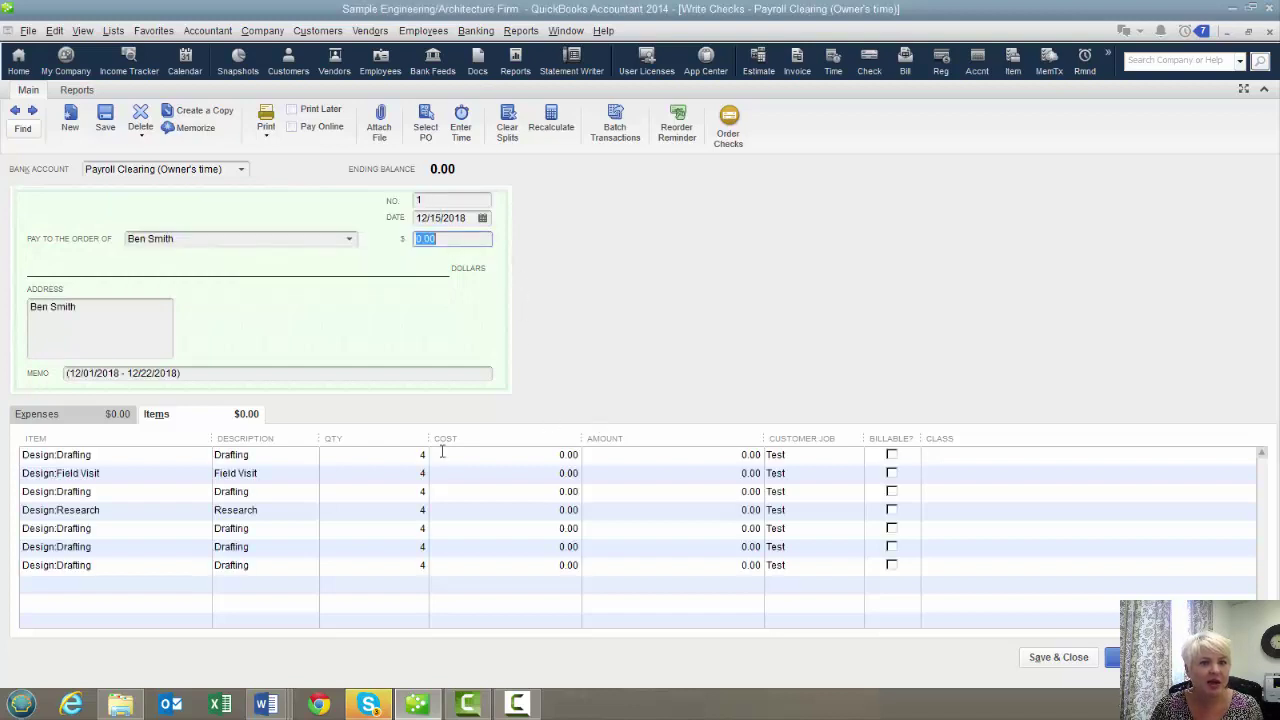
Set the first two item rows' cost to 75, keeping the items' stored cost unchanged
left_click(501, 459)
left_click_drag(501, 459, 634, 465)
type("75")
key("Tab")
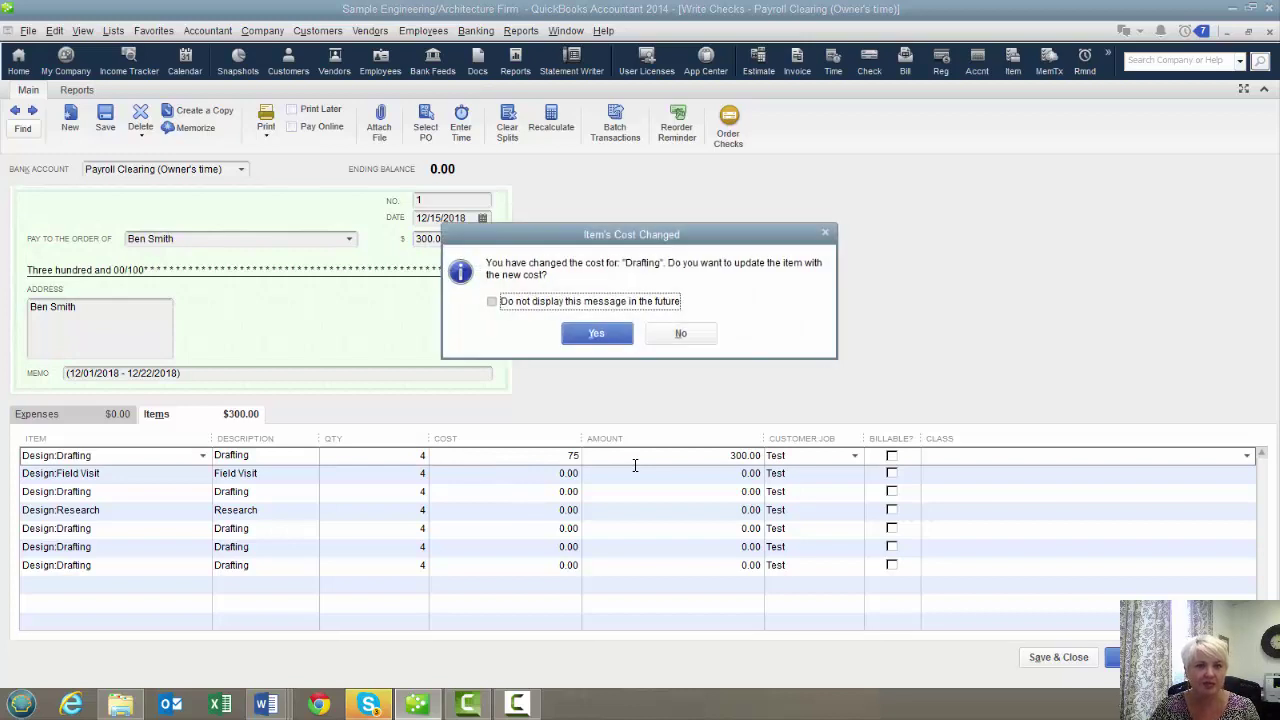
left_click(678, 332)
type("75")
key("Tab")
left_click(676, 333)
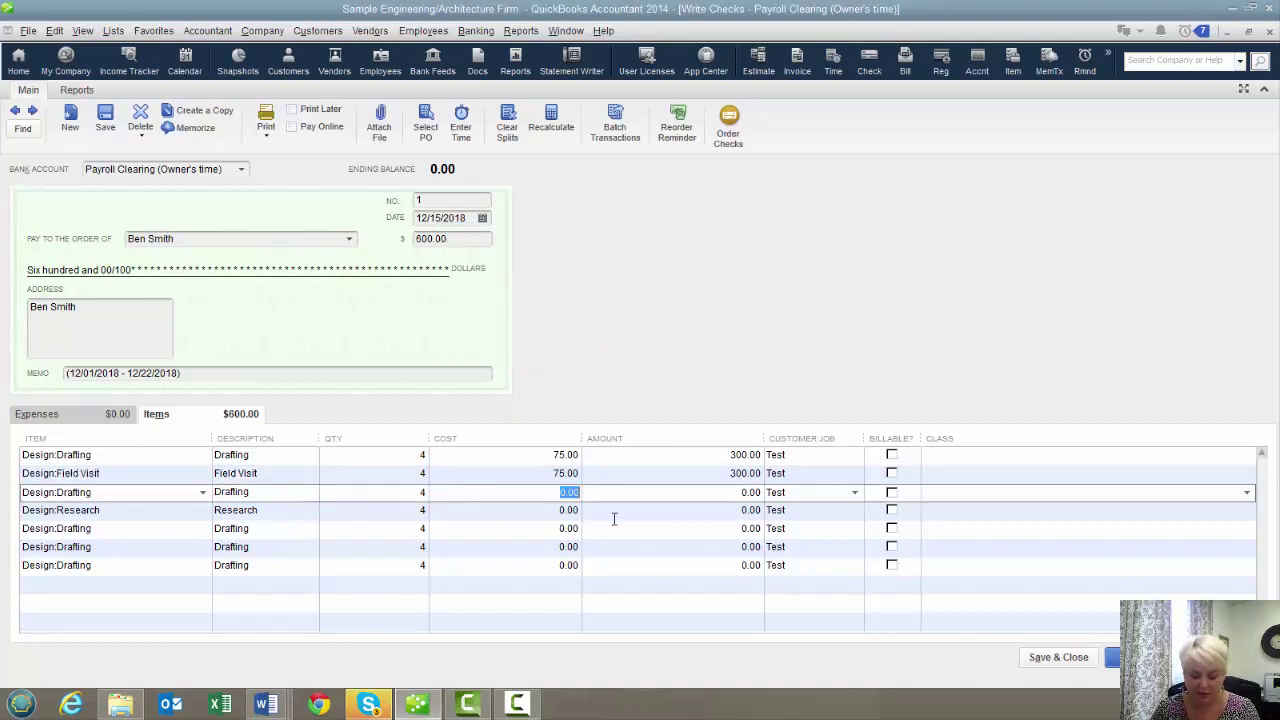
Enter a 75 cost on the remaining item rows, suppressing further cost-change prompts
type("75")
key("Tab")
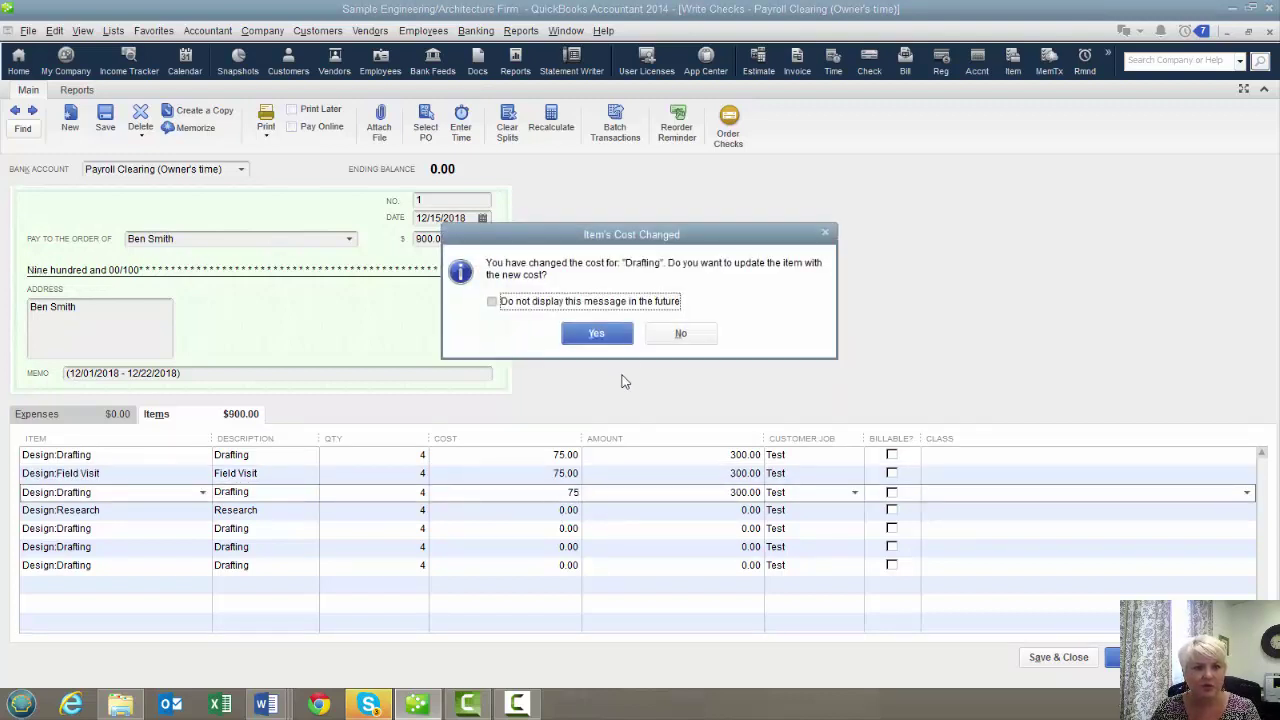
left_click(568, 301)
left_click(680, 333)
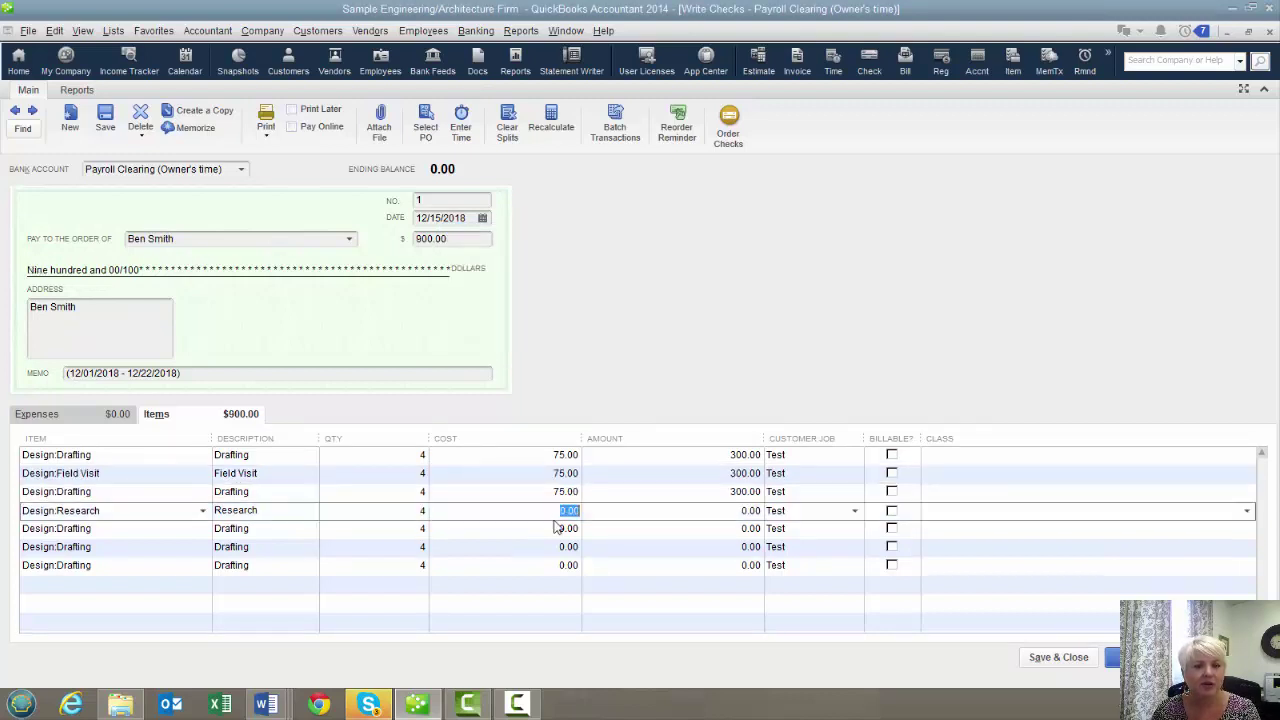
type("75")
key("Tab")
type("75")
key("Tab")
type("75")
key("Tab")
type("75")
key("Tab")
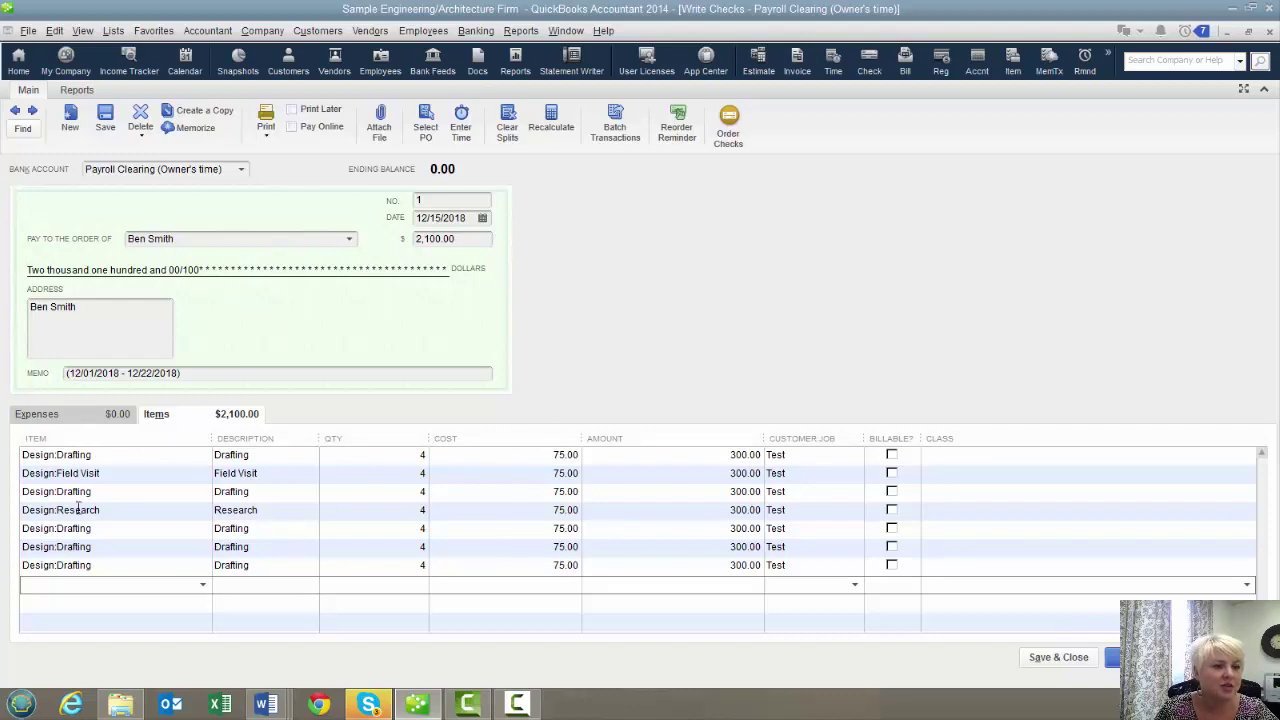
Add a -2,100.00 expense line to Direct Labor:Wages - Draftsperson/Engineer so the check nets 0.00
left_click(80, 416)
left_click(141, 456)
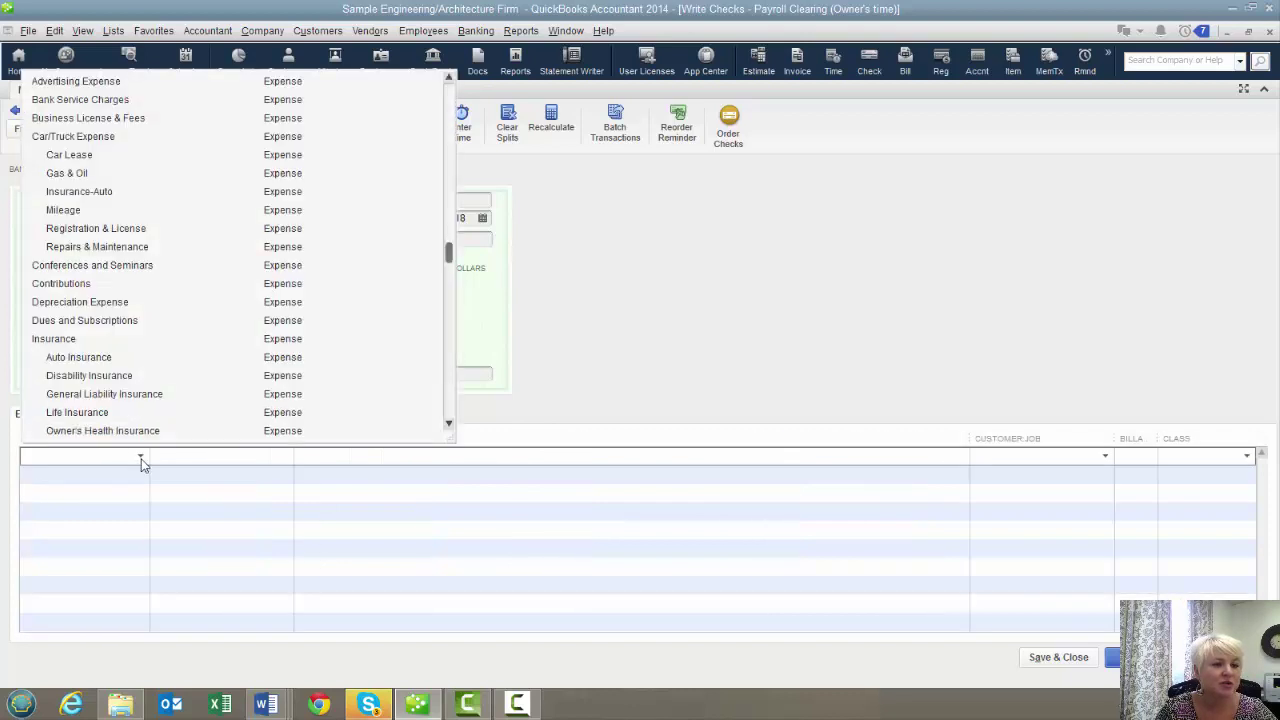
scroll(408, 297, "up", 5)
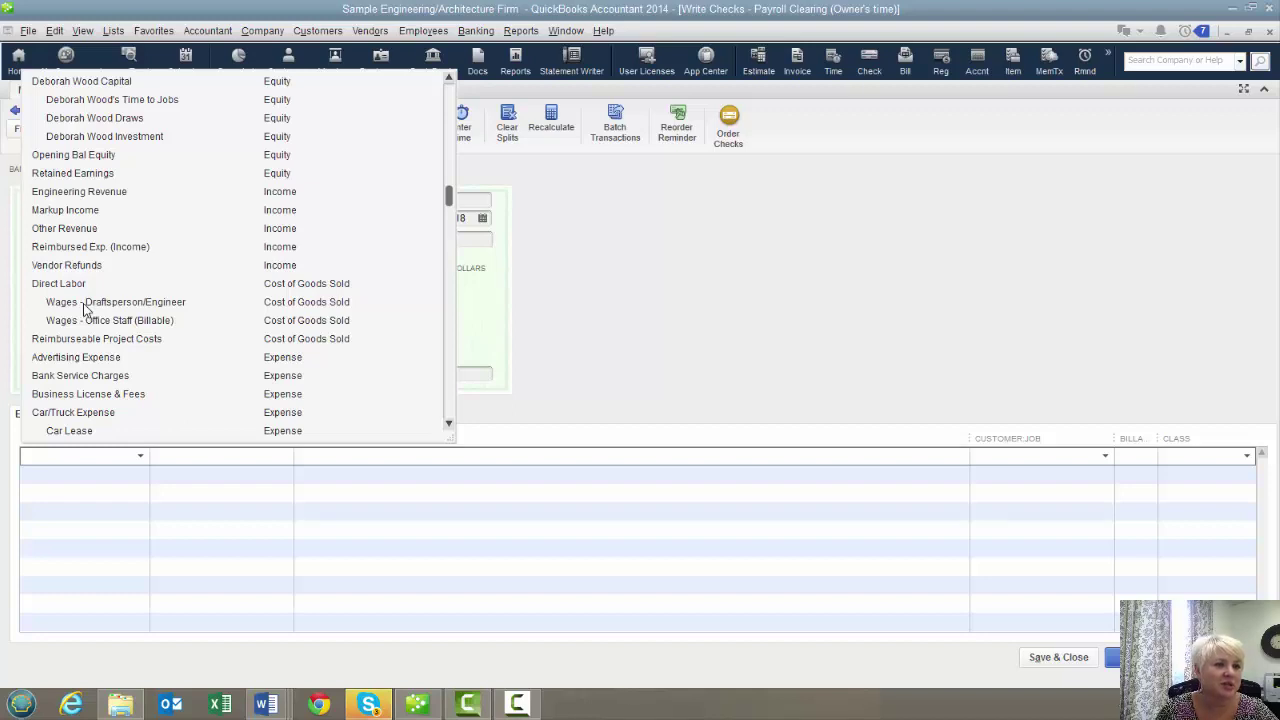
left_click(84, 304)
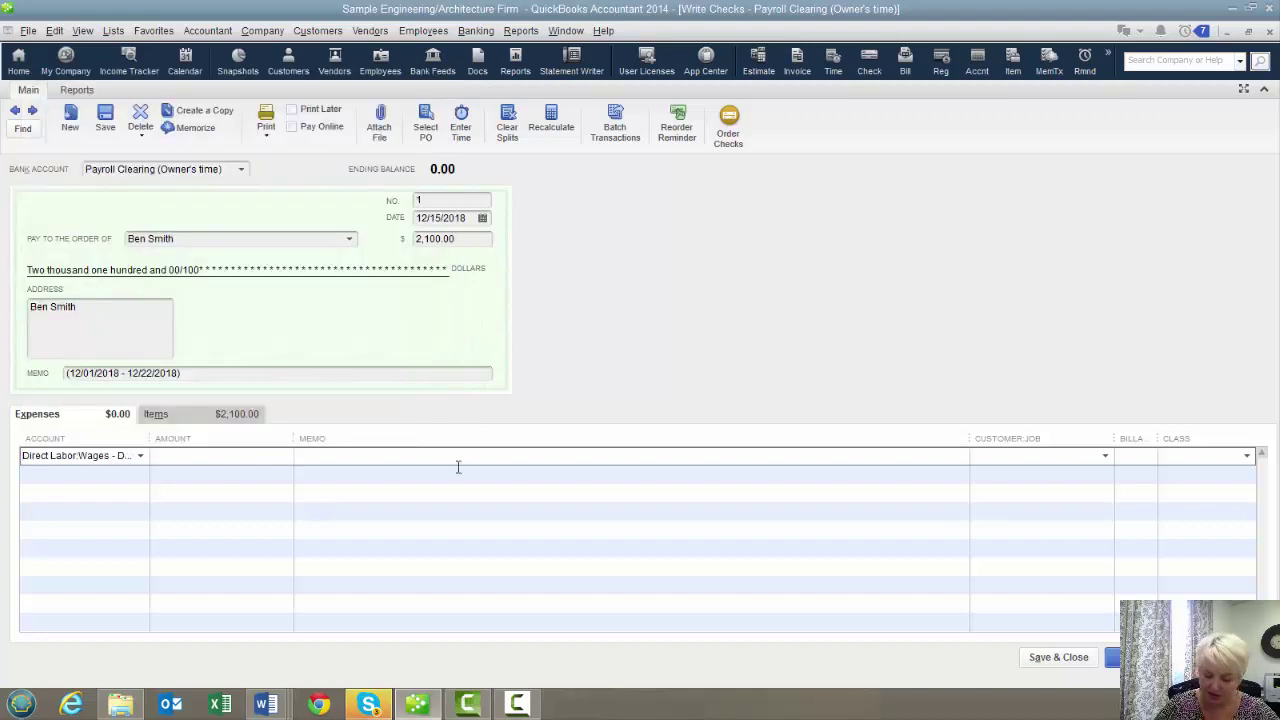
type("-2100.")
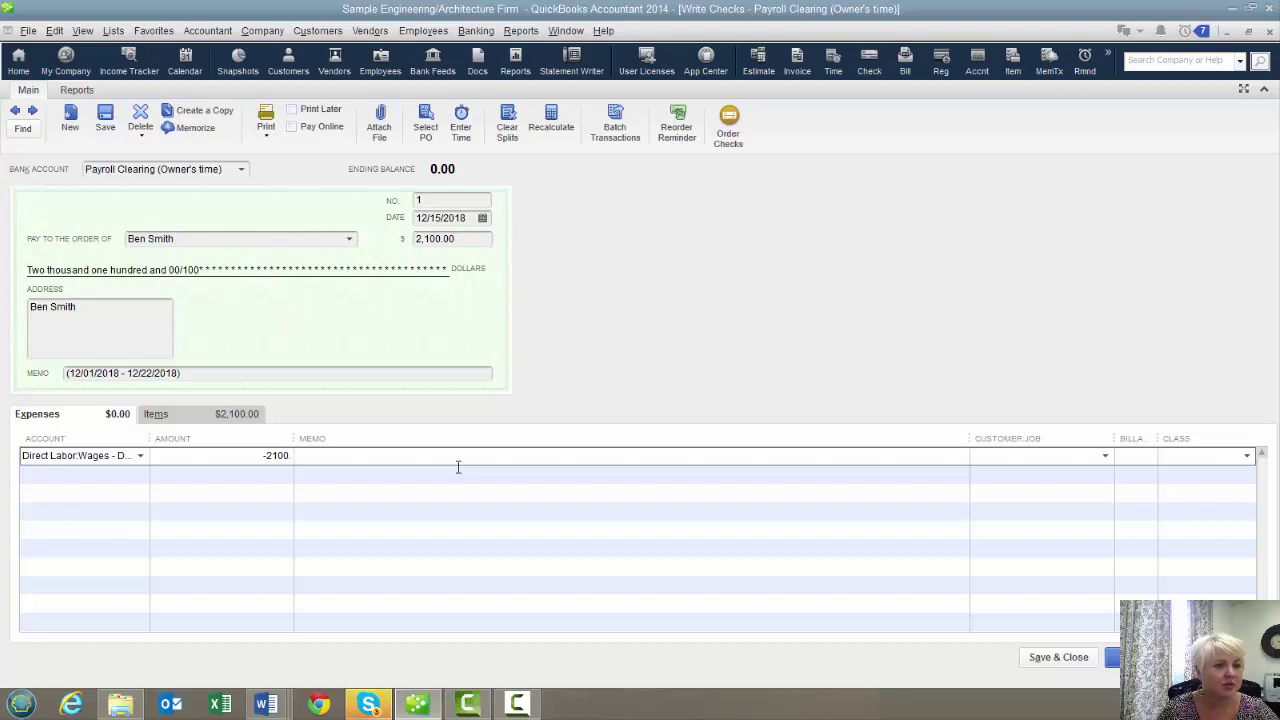
left_click(376, 475)
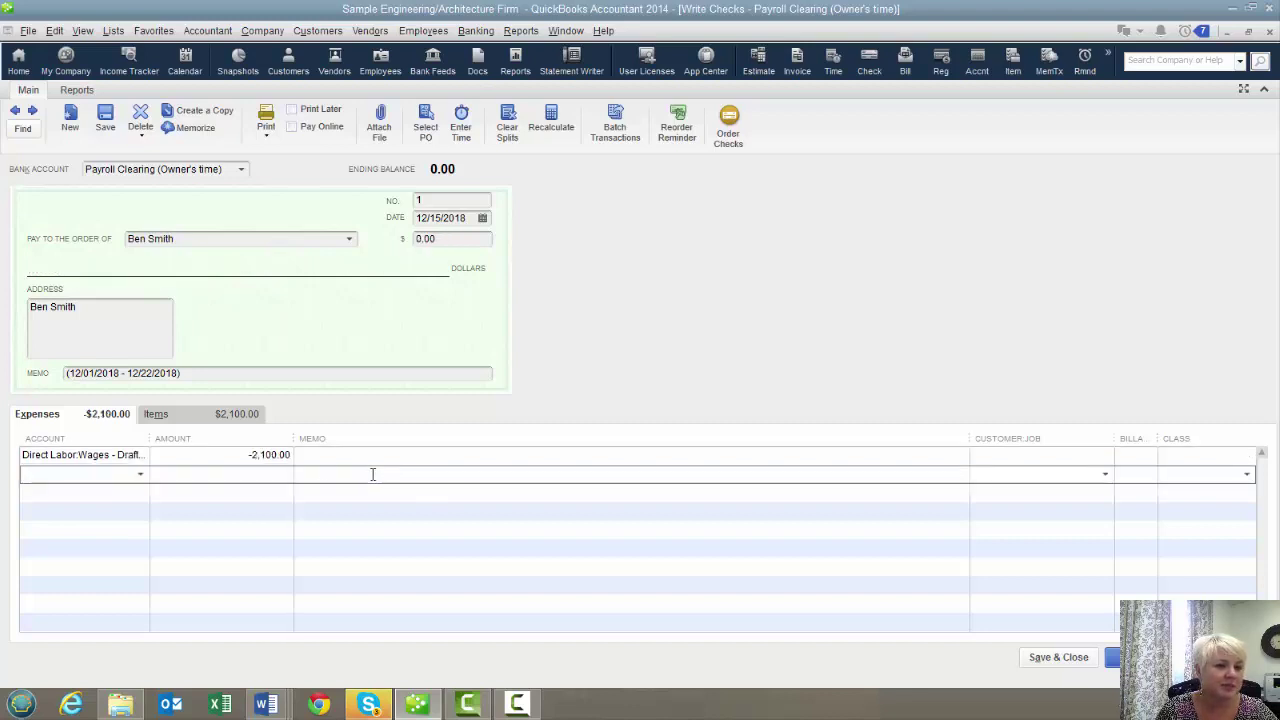
left_click(155, 414)
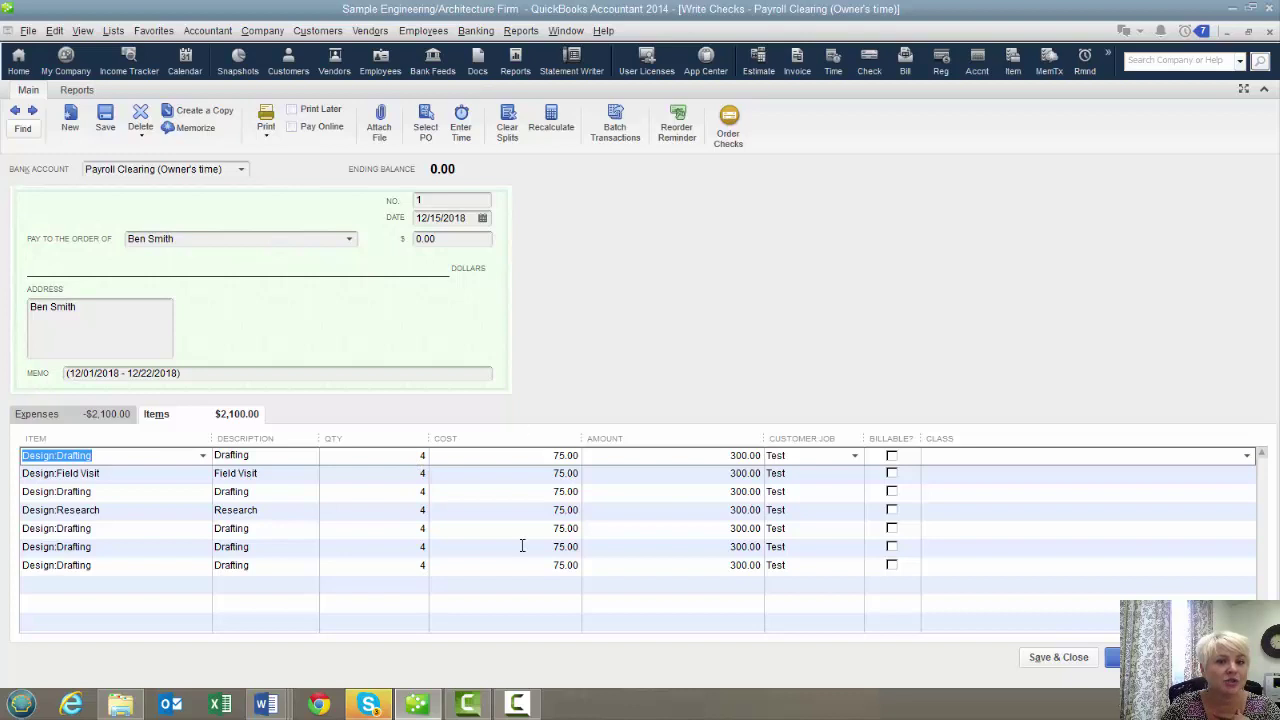
left_click(68, 413)
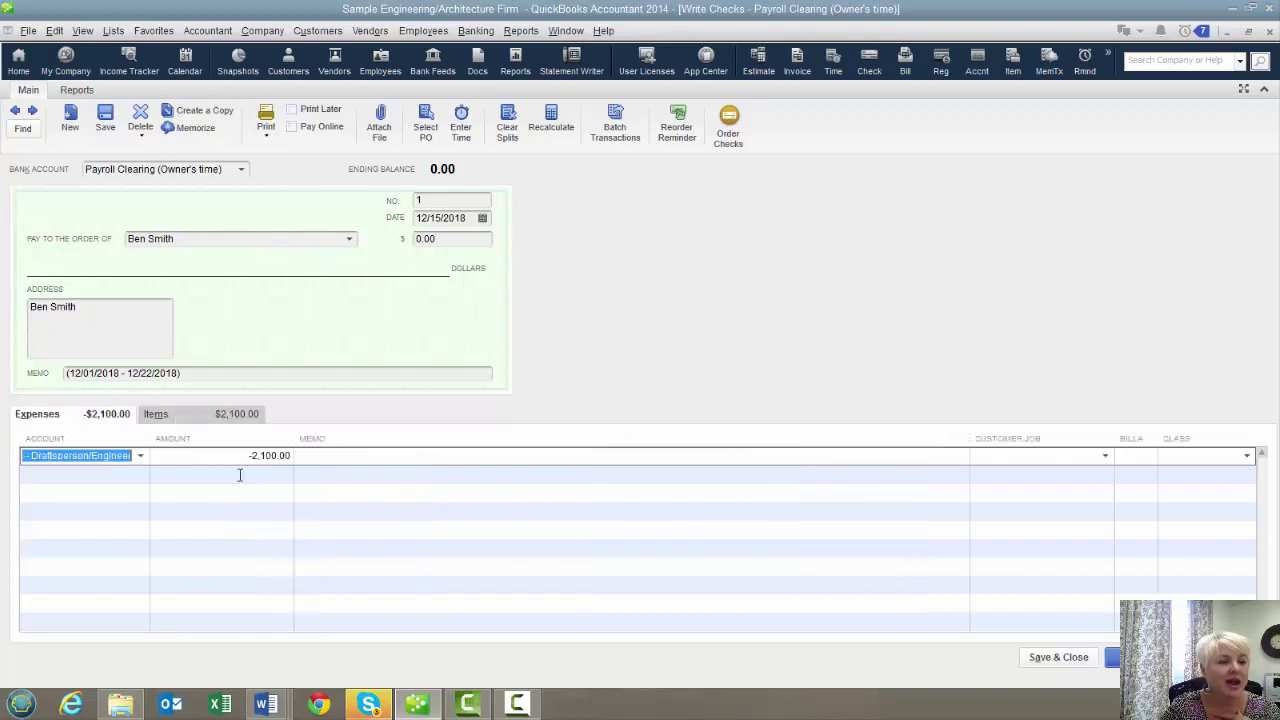
left_click(141, 456)
left_click(101, 193)
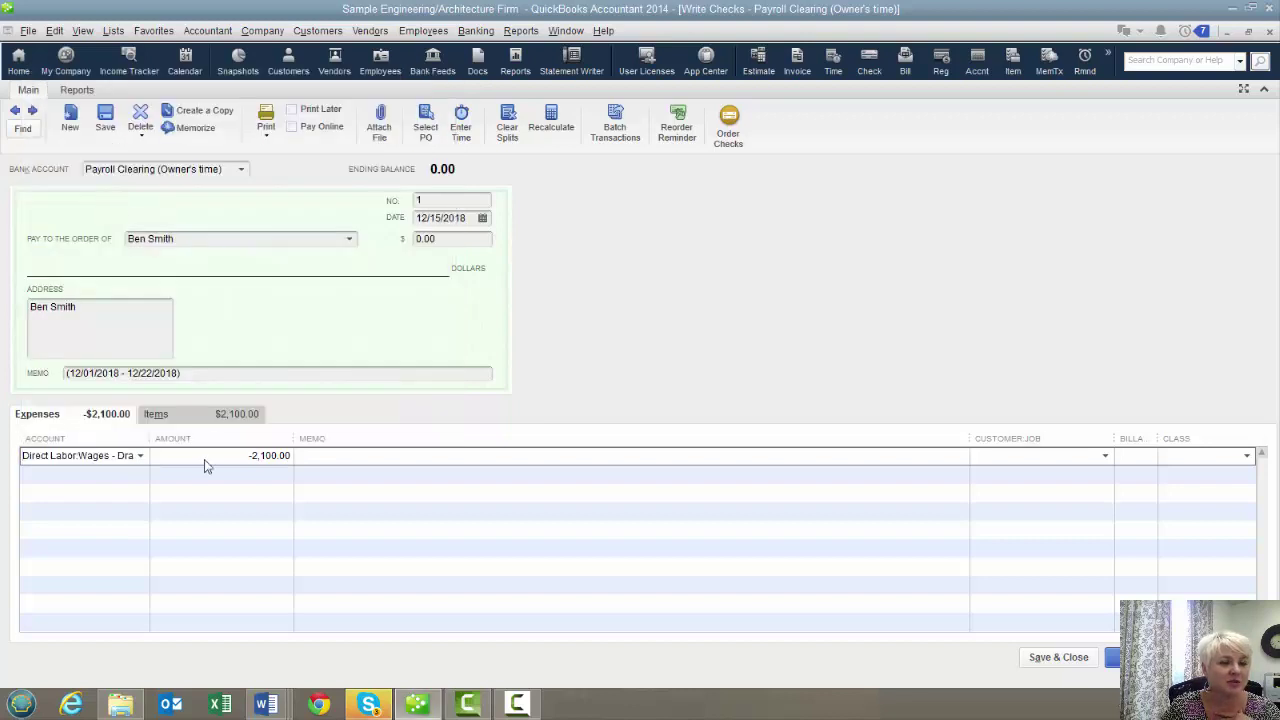
left_click(448, 237)
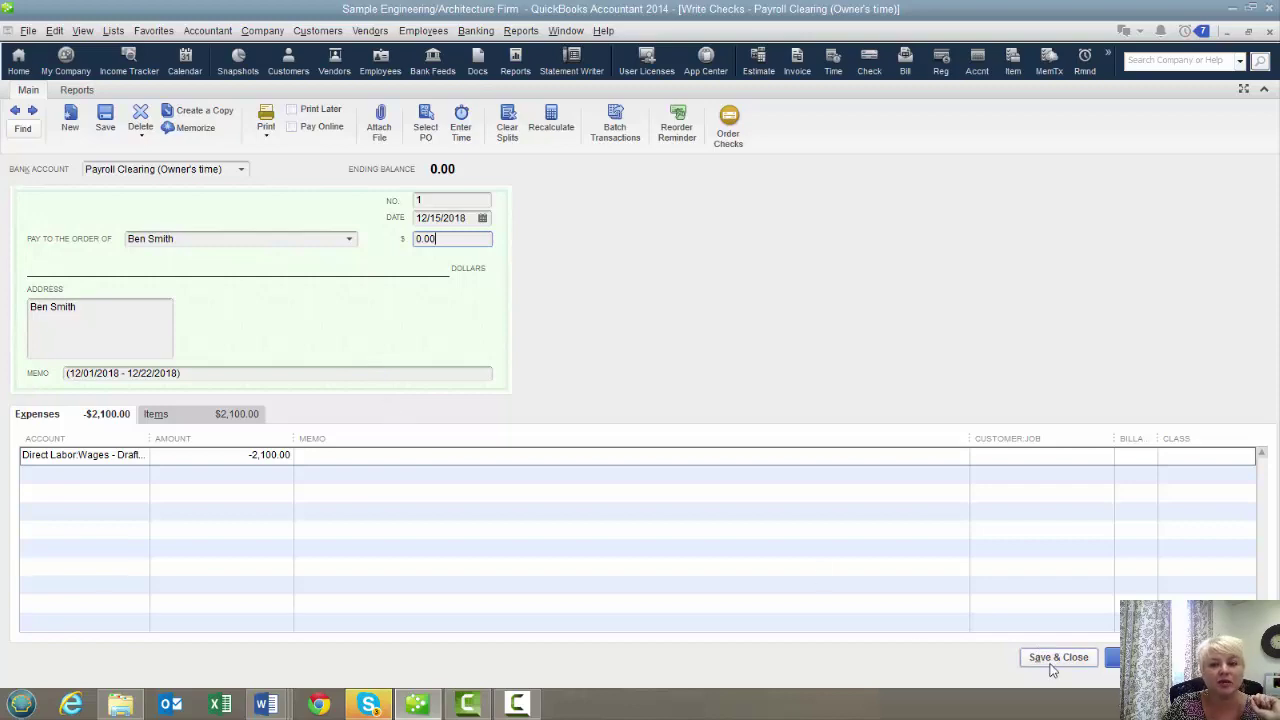
Save the check and start a new estimate for customer job Test
left_click(1052, 662)
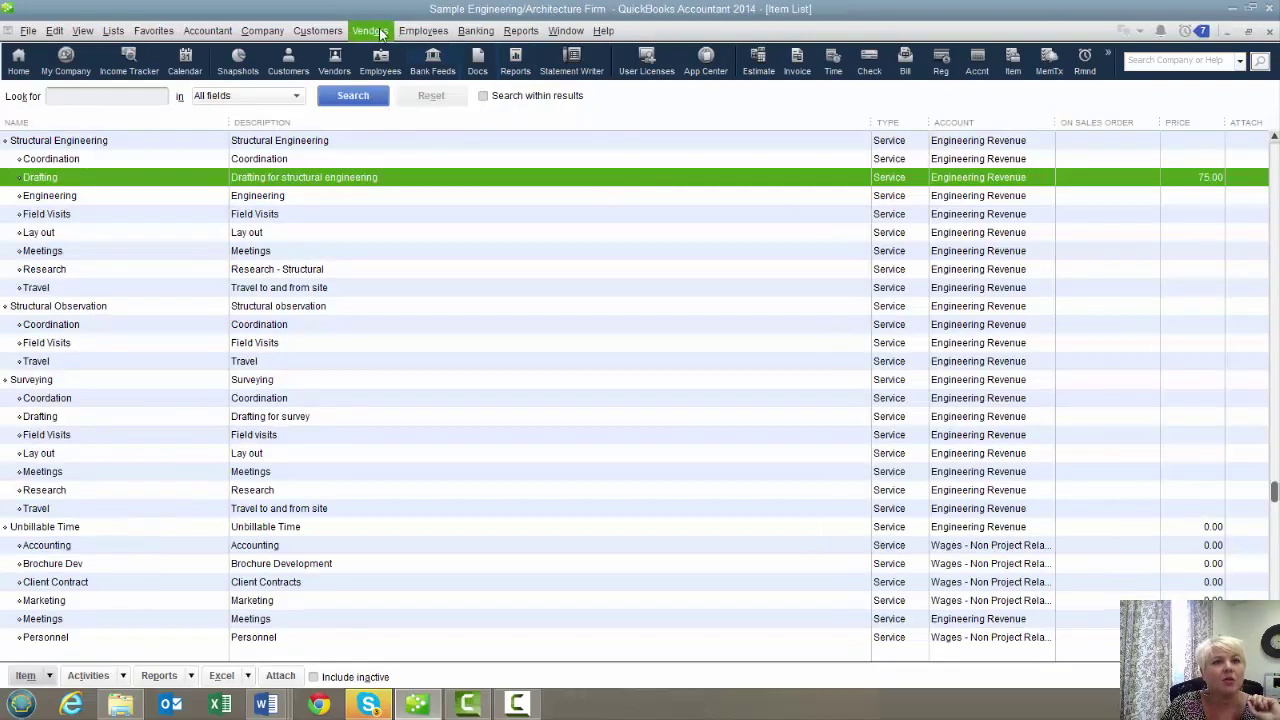
left_click(304, 34)
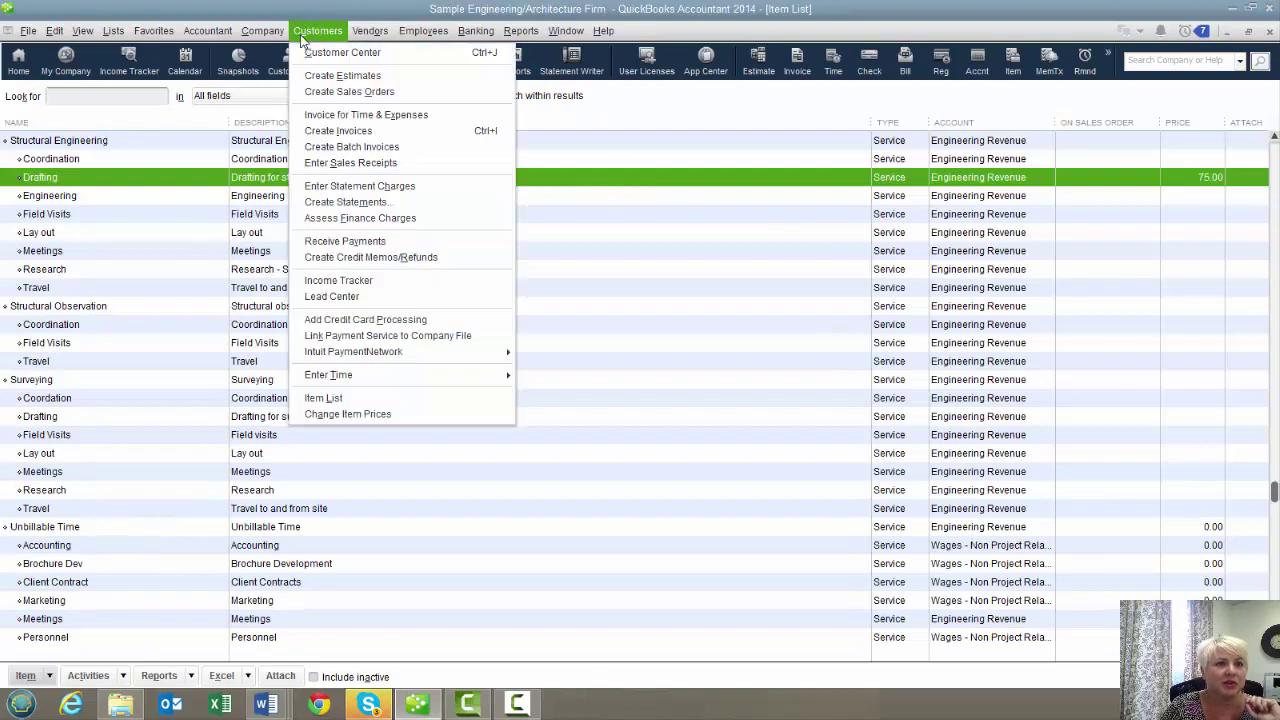
left_click(342, 77)
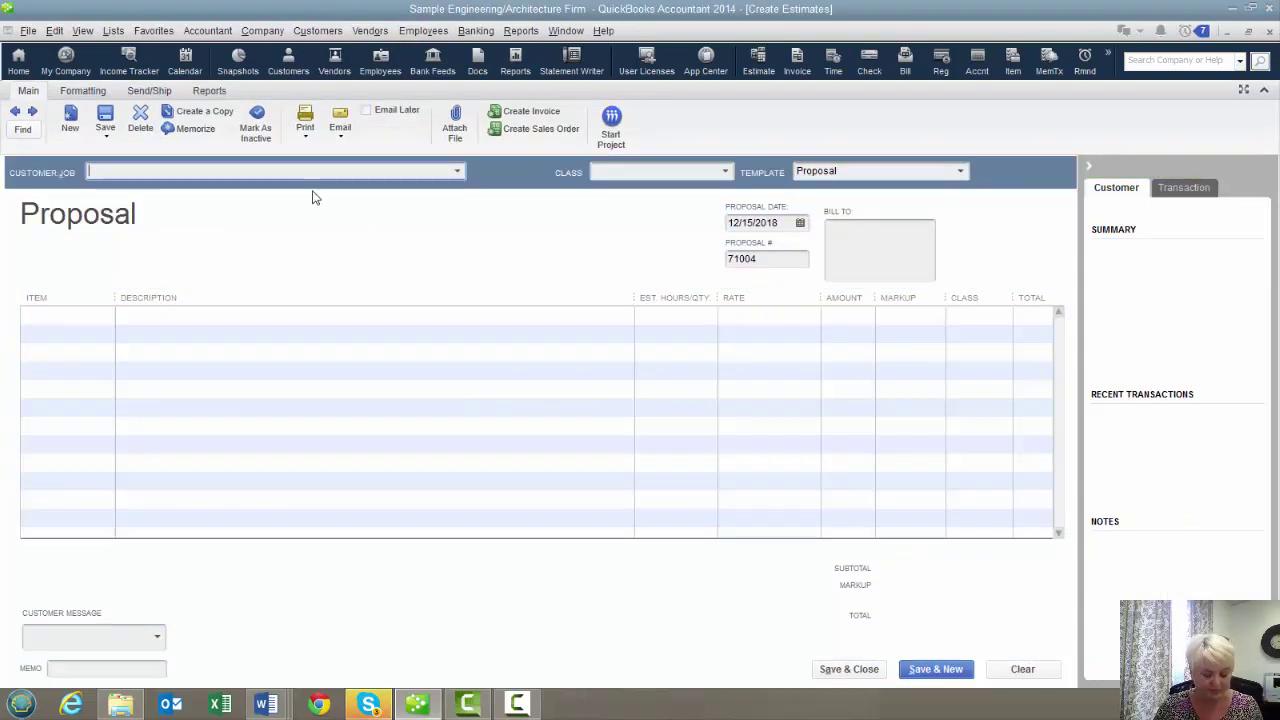
type("Test")
key("Tab")
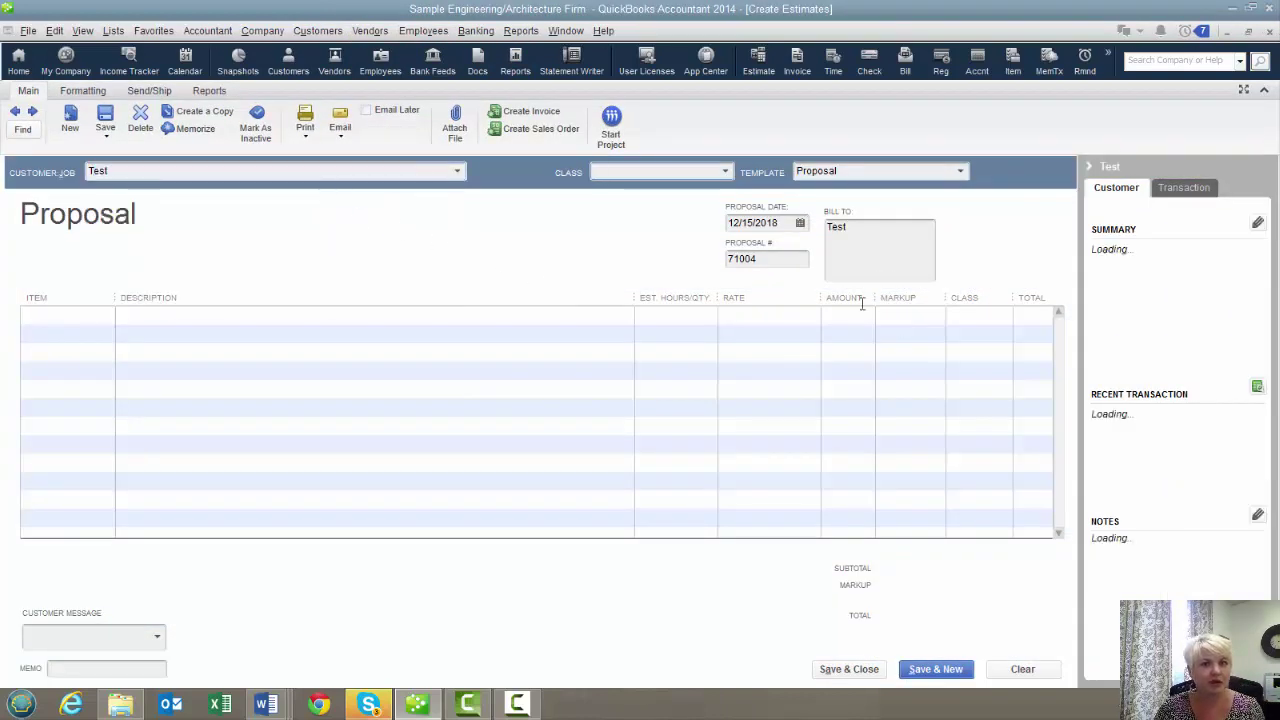
Add a Design:Drafting estimate line of 20 hours at 75.00
left_click(57, 322)
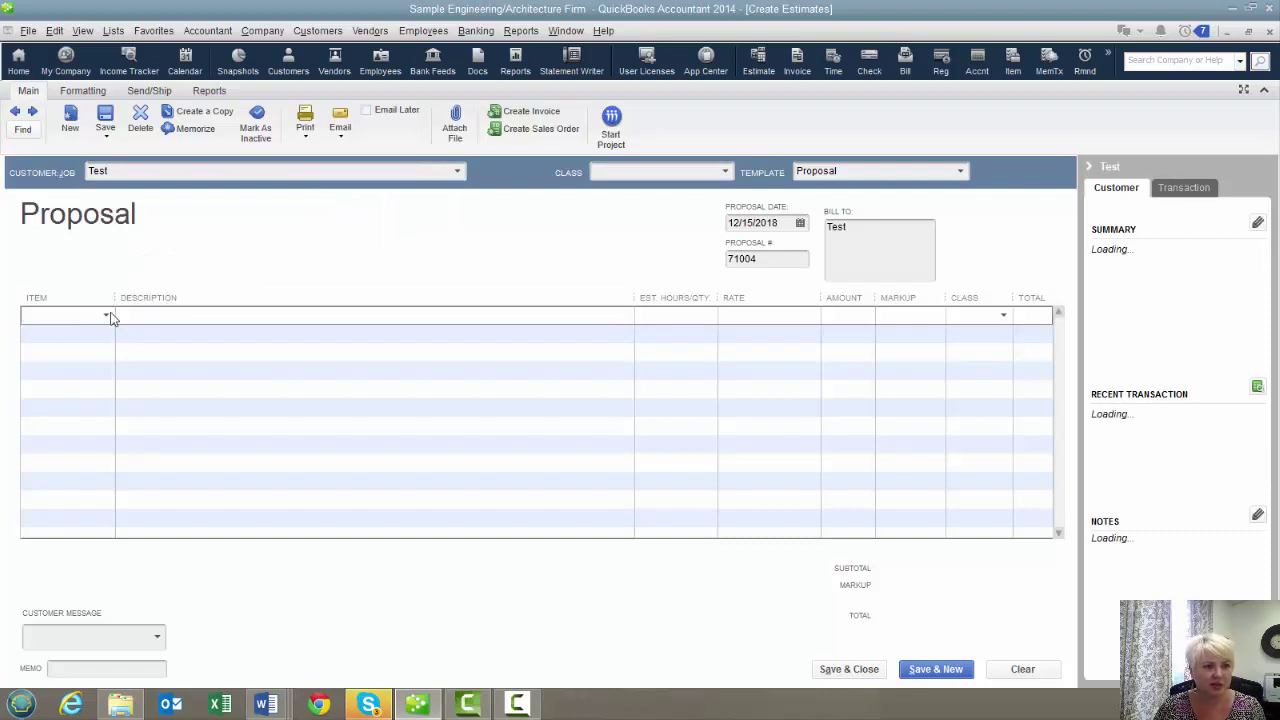
left_click(106, 314)
left_click(85, 597)
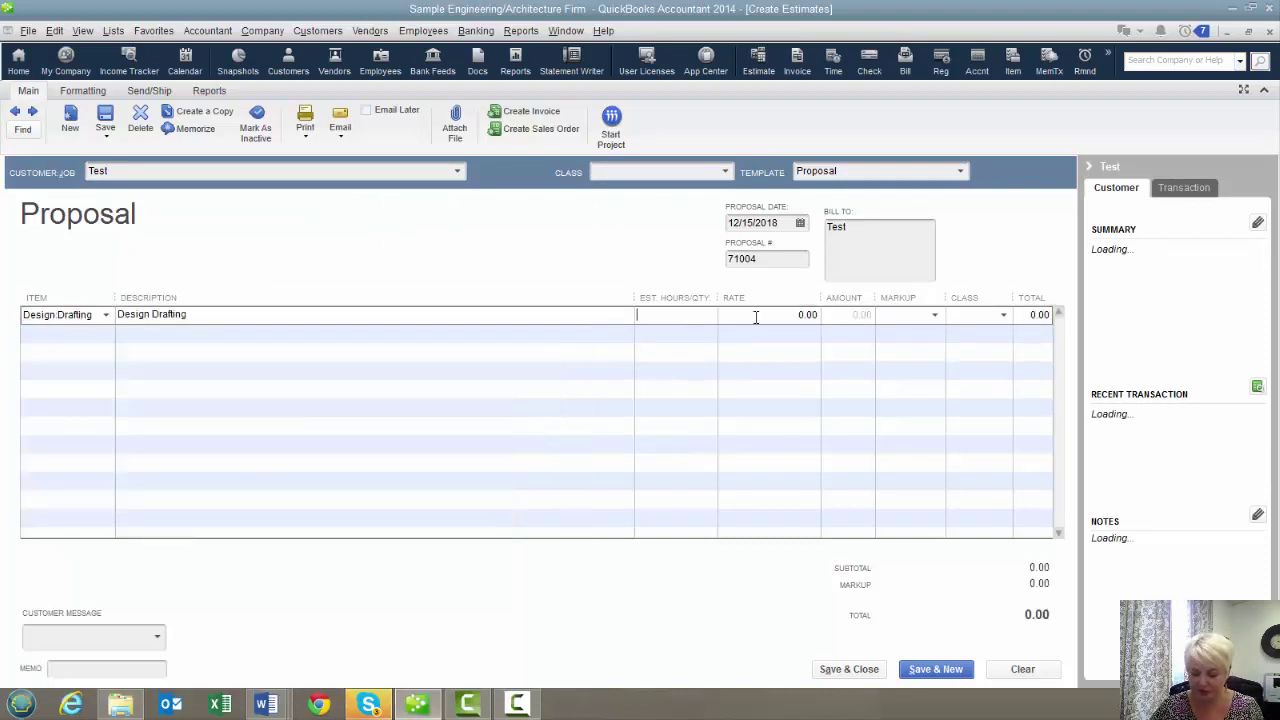
type("20")
key("Tab")
type("75")
key("Tab")
key("Tab")
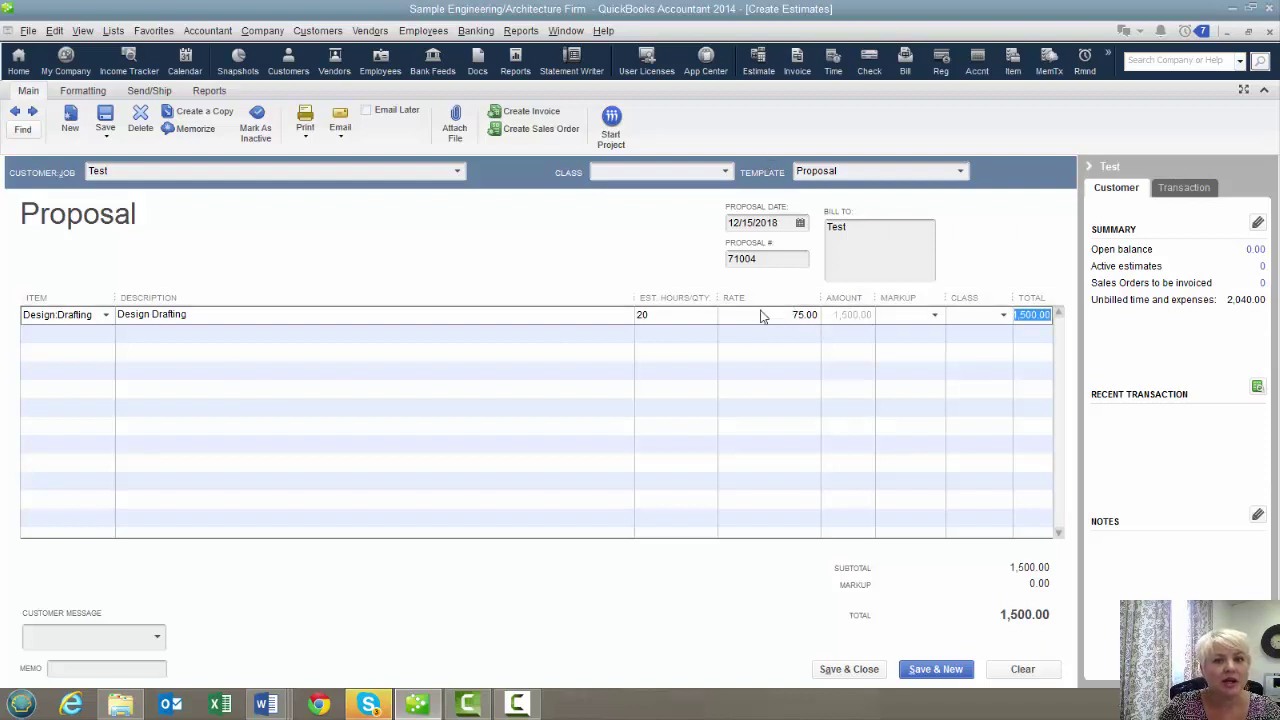
left_click(796, 315)
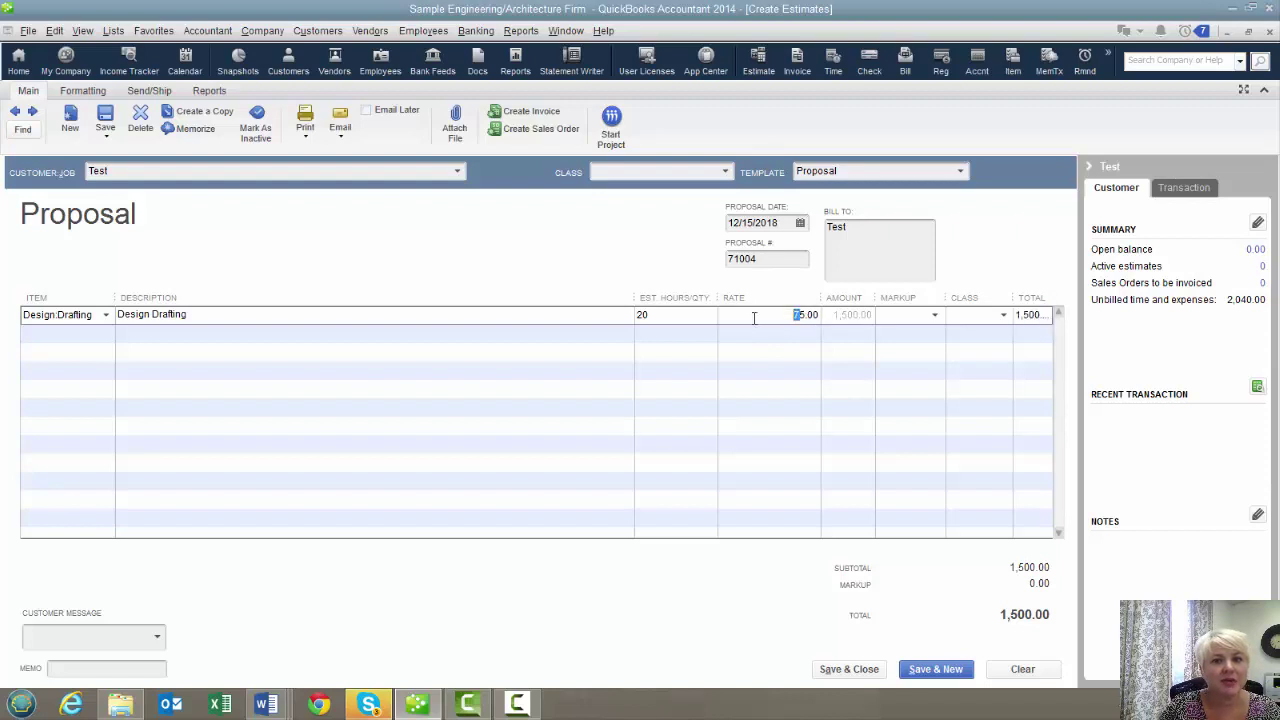
left_click_drag(751, 316, 830, 330)
left_click(928, 316)
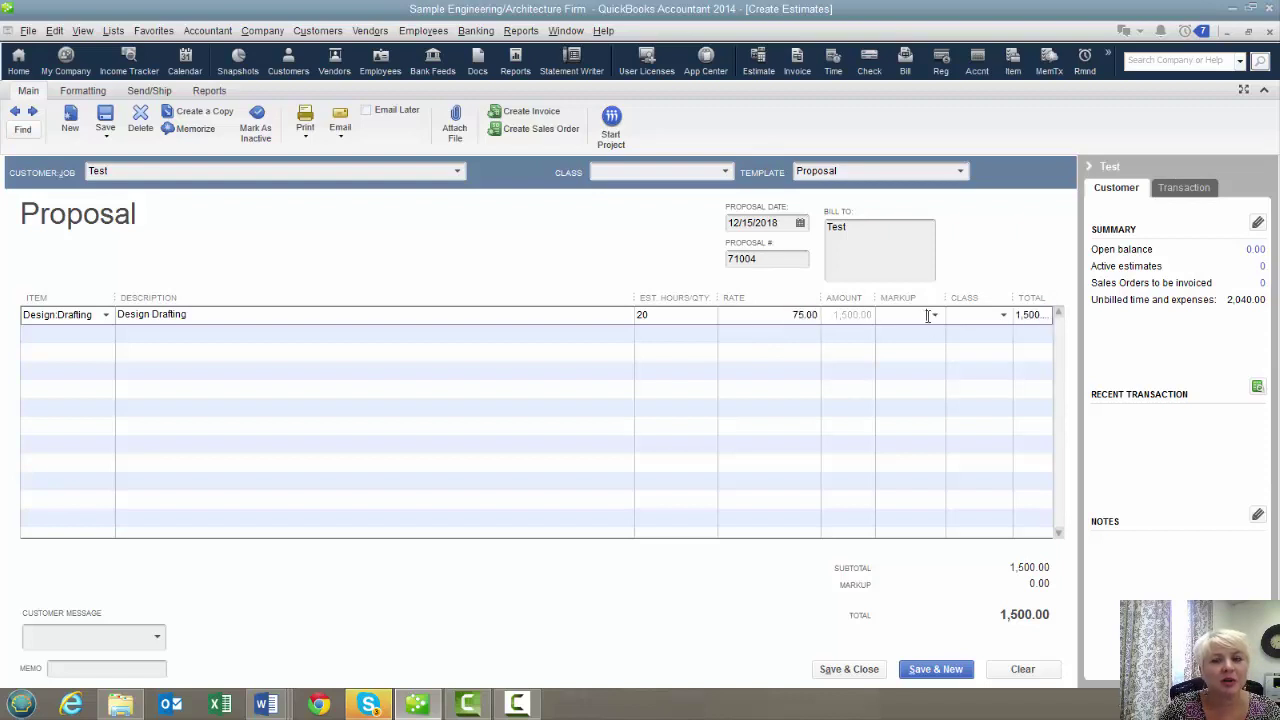
Add a Design:Field Visit estimate line of 10 hours at 75.00
left_click(97, 332)
left_click(105, 334)
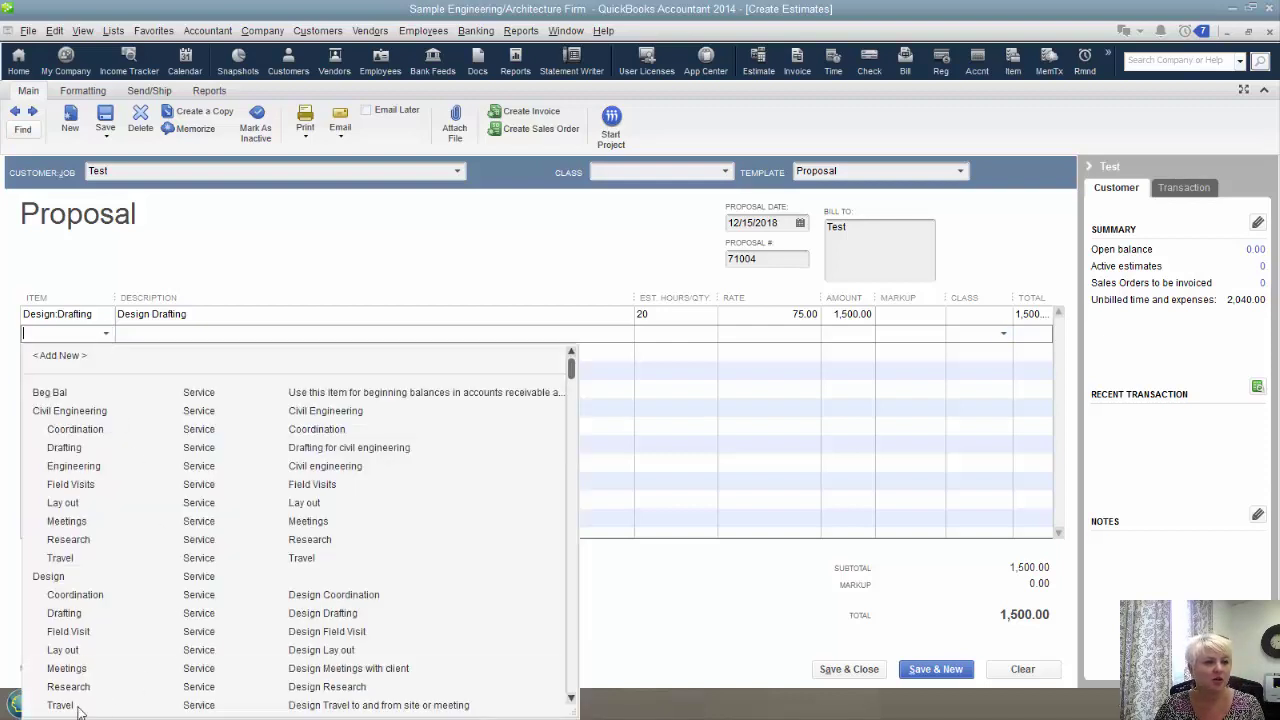
left_click(83, 632)
key("Tab")
key("Tab")
type("10")
key("Tab")
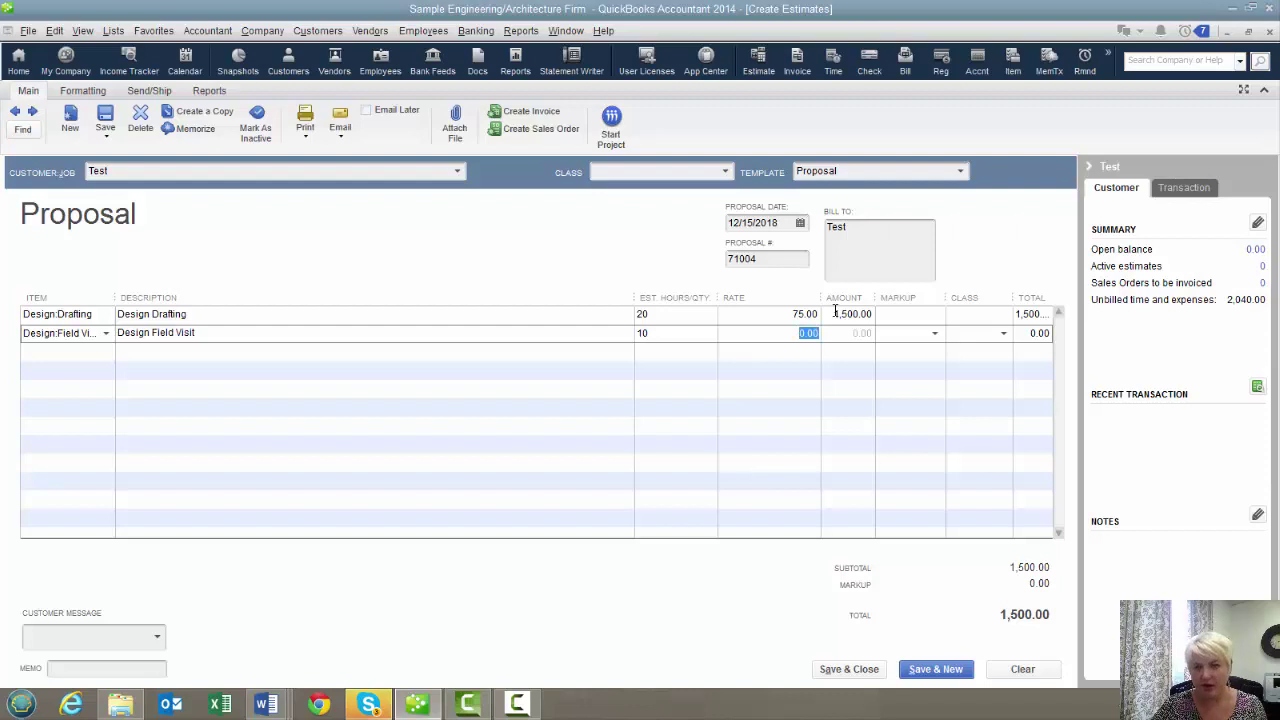
type("75")
key("Tab")
key("Tab")
key("Tab")
key("Tab")
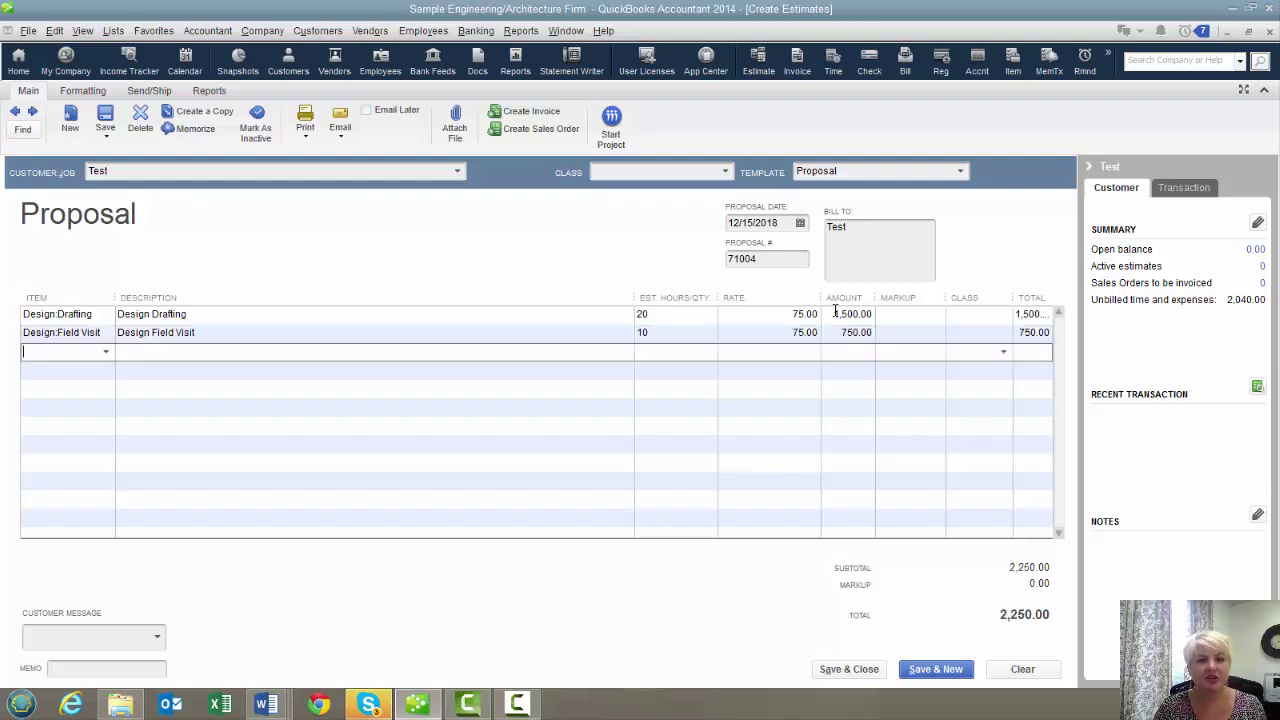
Add a Design:Research line of 15 hours at 75.00 and save the 3,375.00 estimate
left_click(105, 352)
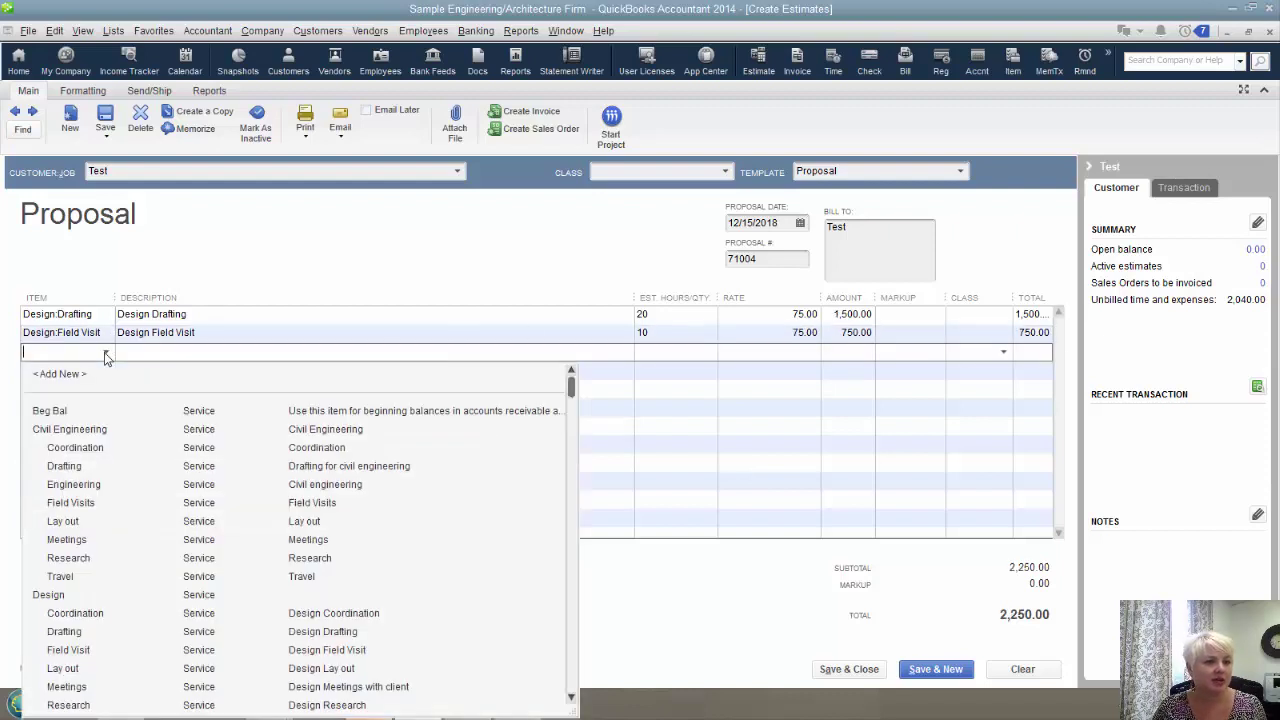
scroll(205, 627, "down", 2)
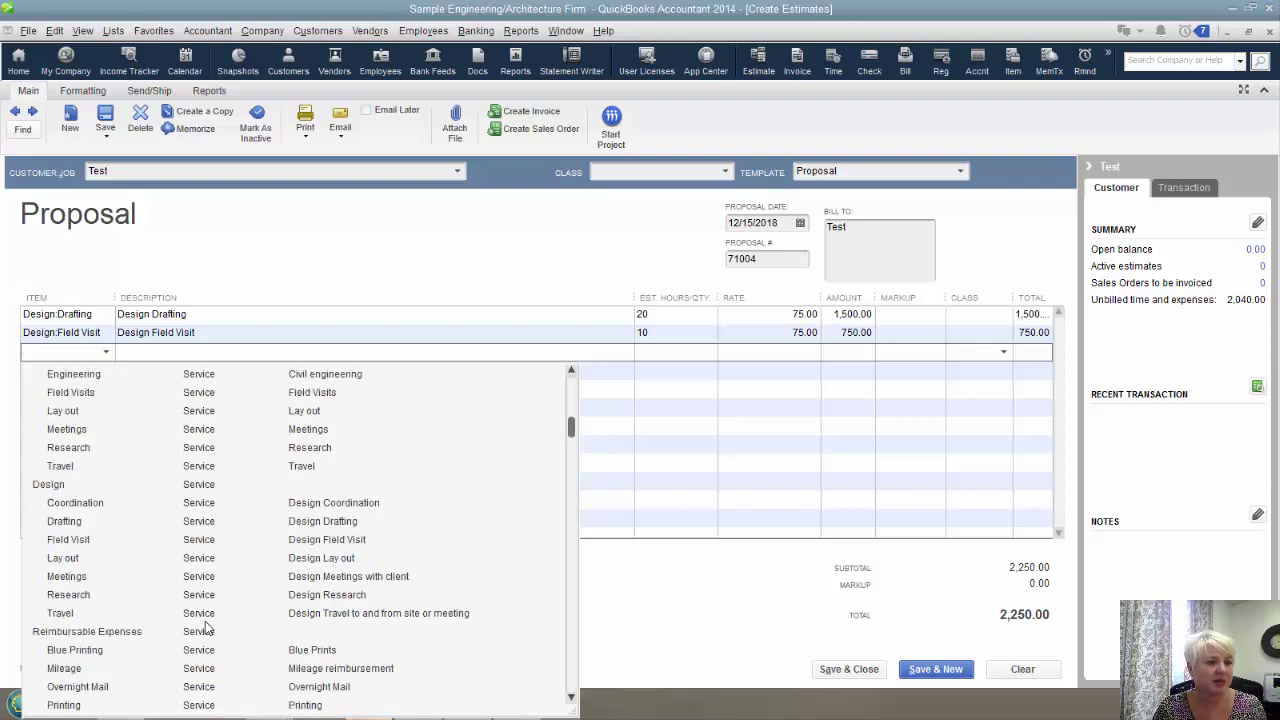
left_click(90, 596)
key("Tab")
key("Tab")
type("15")
key("Tab")
type("75")
key("Tab")
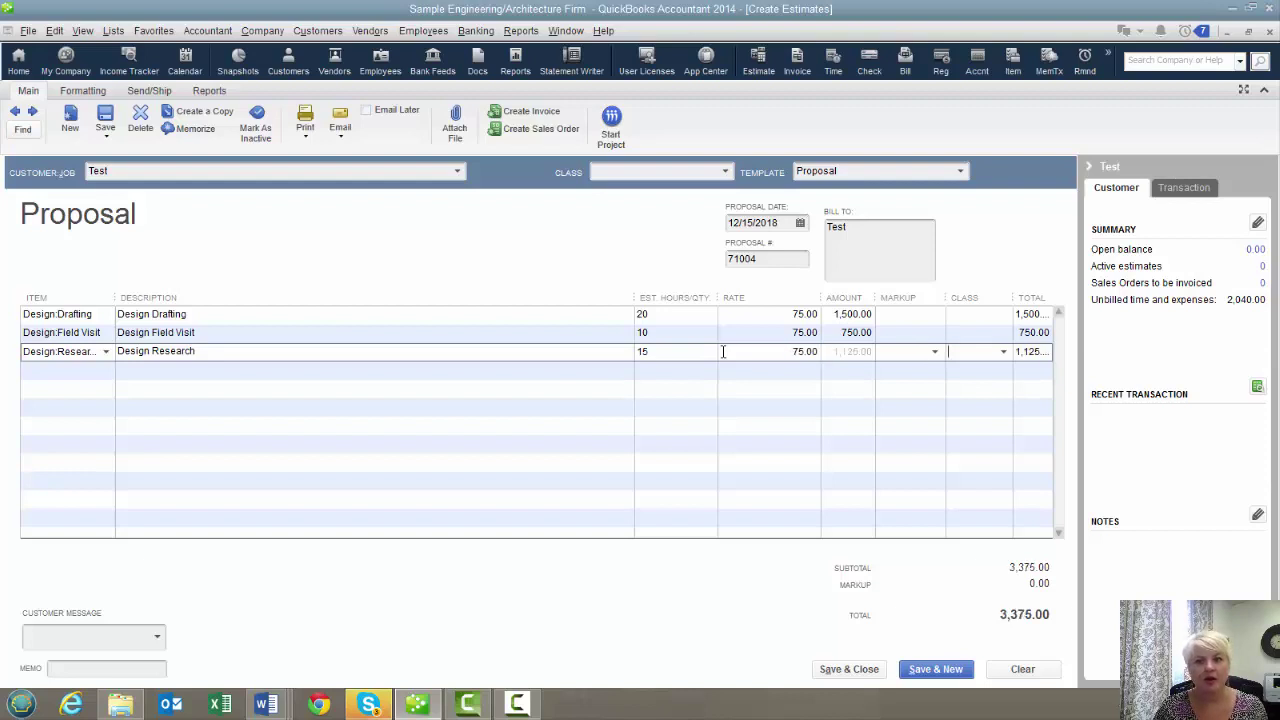
key("Tab")
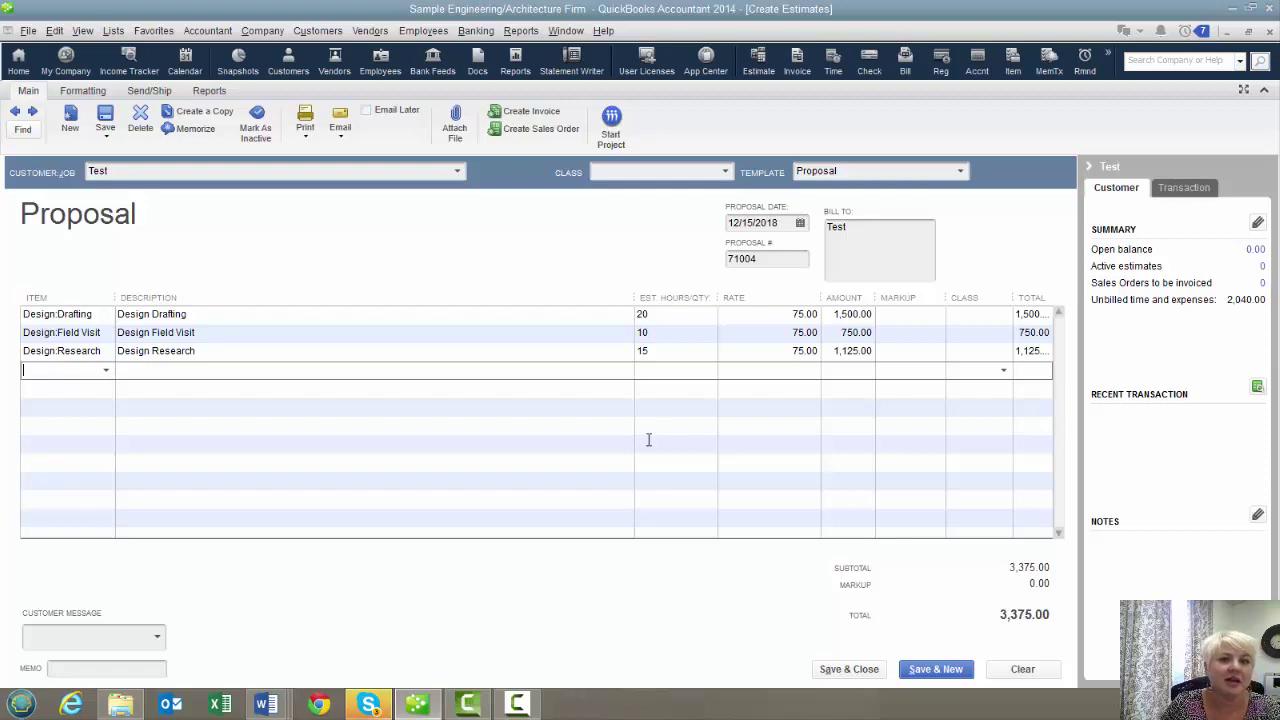
left_click(838, 675)
Run the Job Estimates vs. Actuals Detail report filtered to job Test
left_click(521, 31)
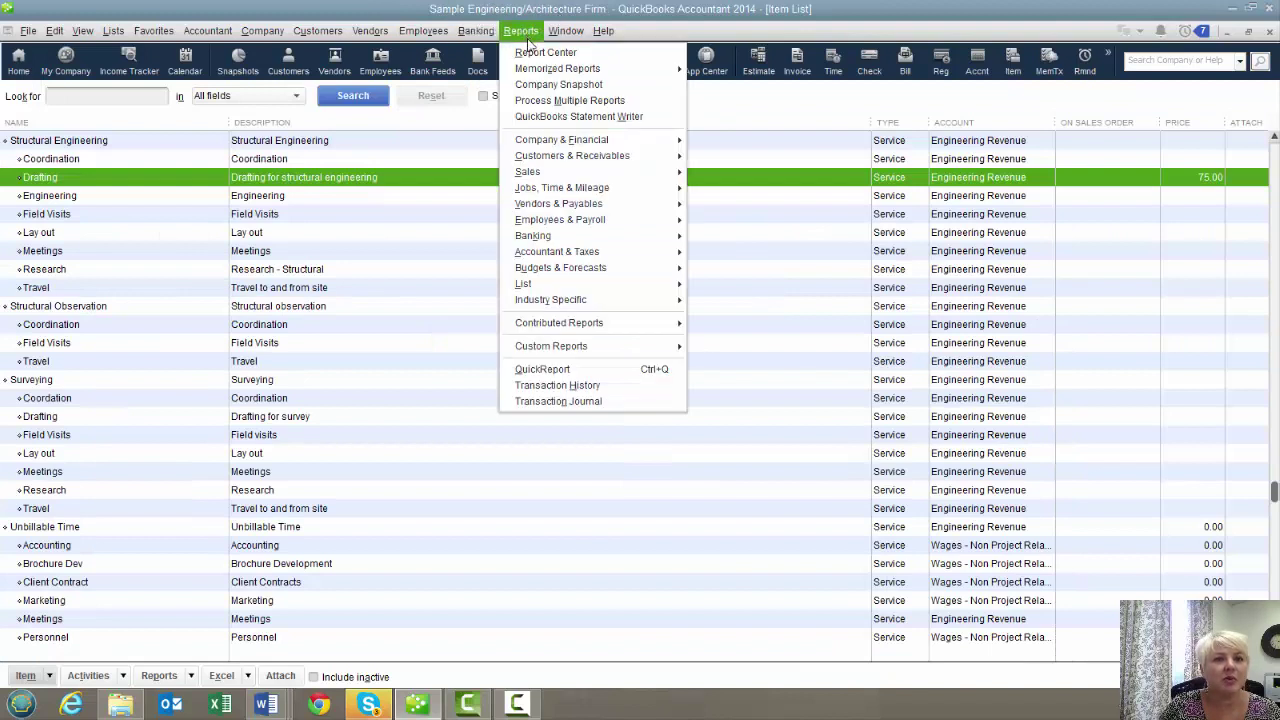
mouse_move(585, 193)
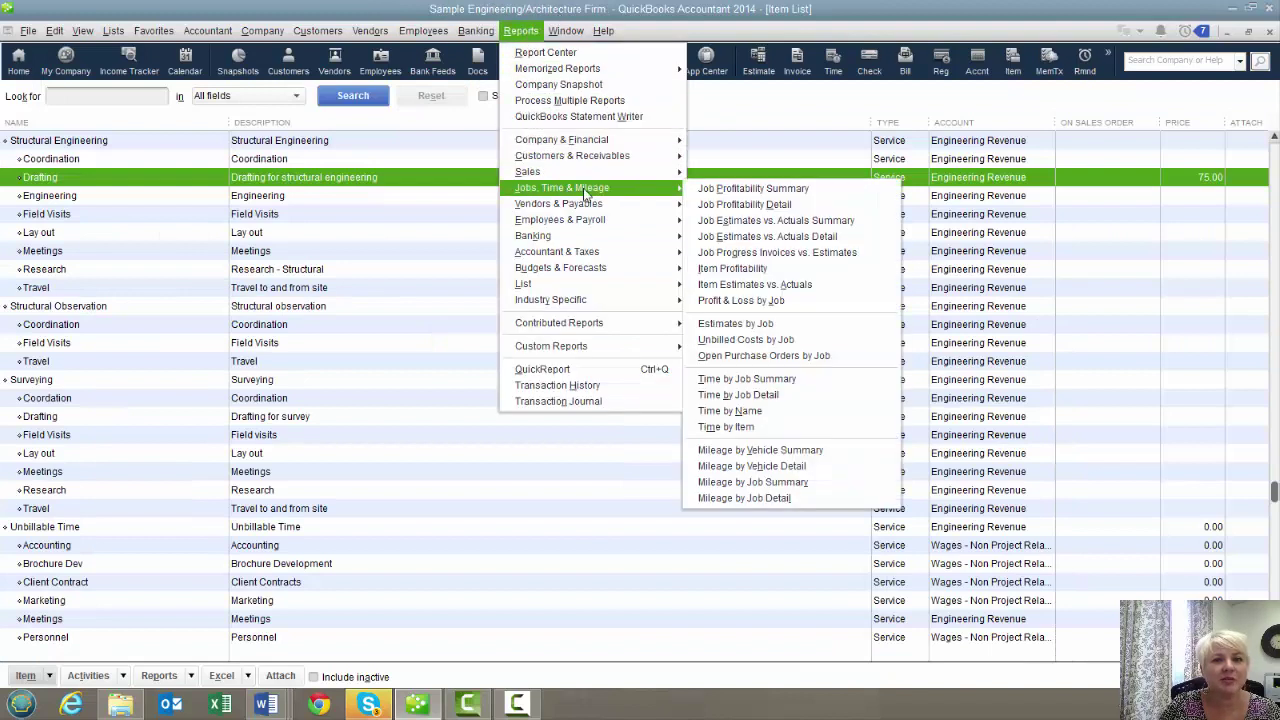
left_click(813, 238)
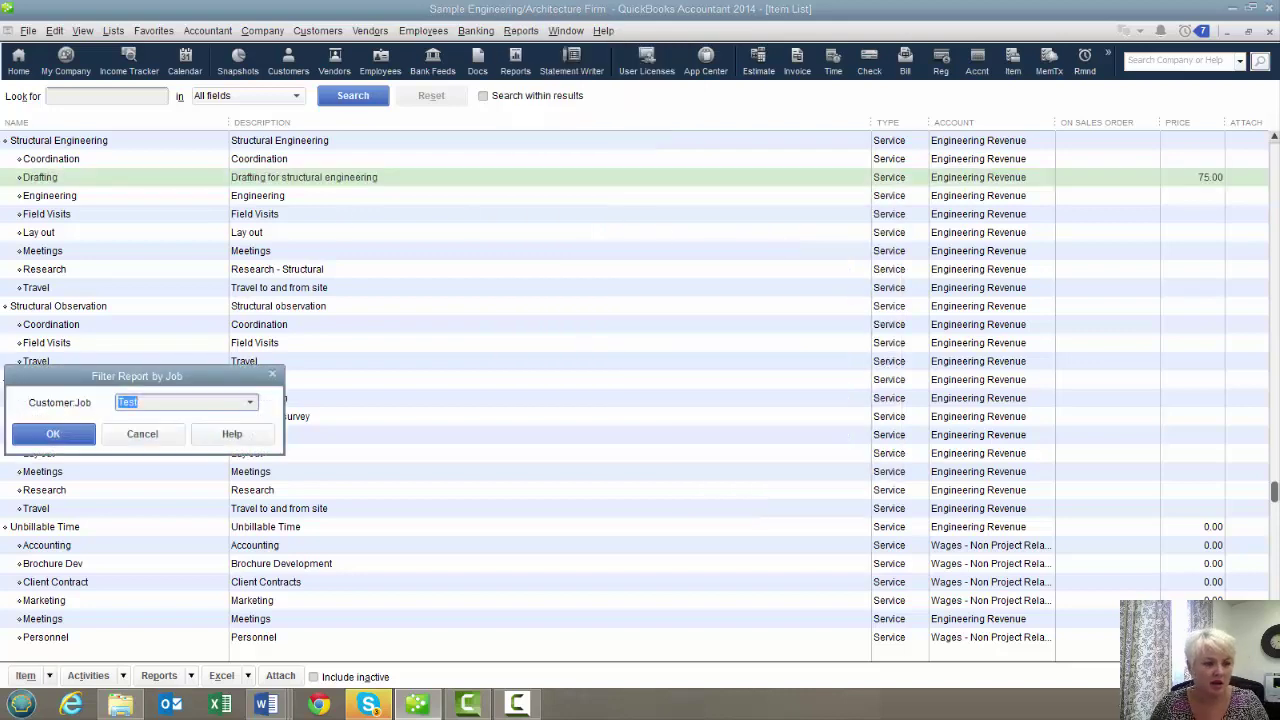
left_click(67, 439)
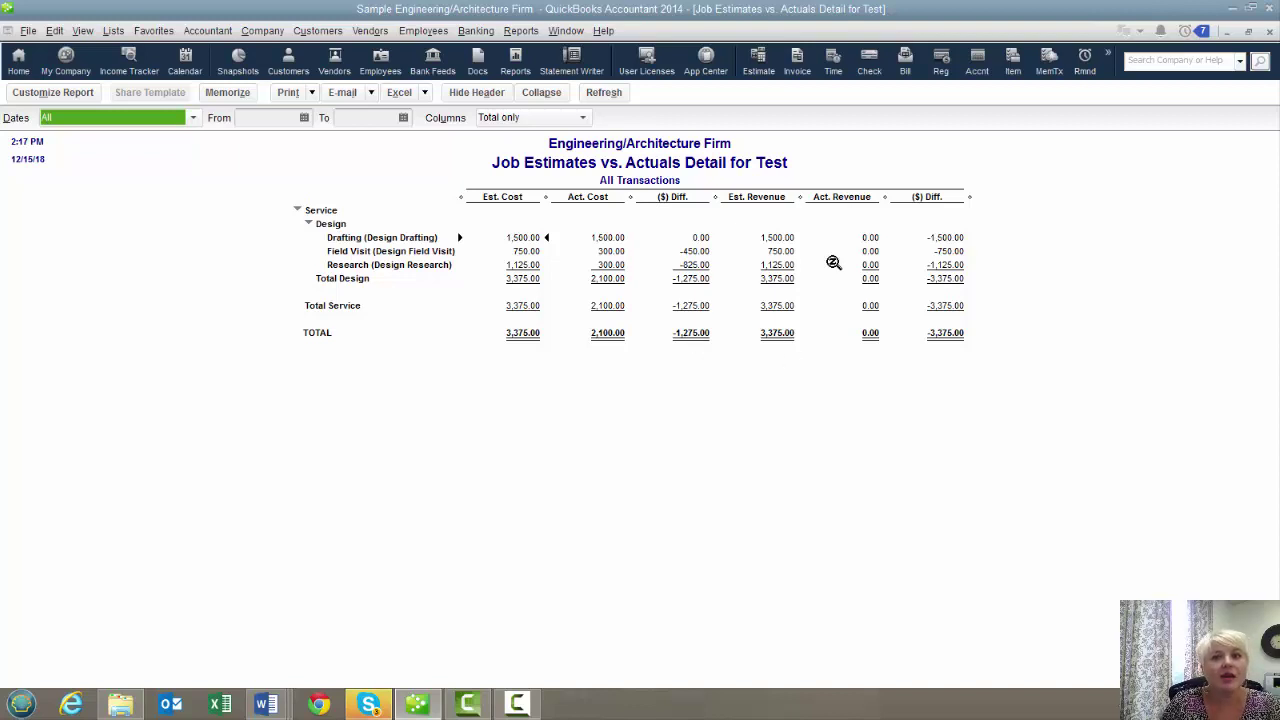
left_click(55, 92)
left_click(194, 432)
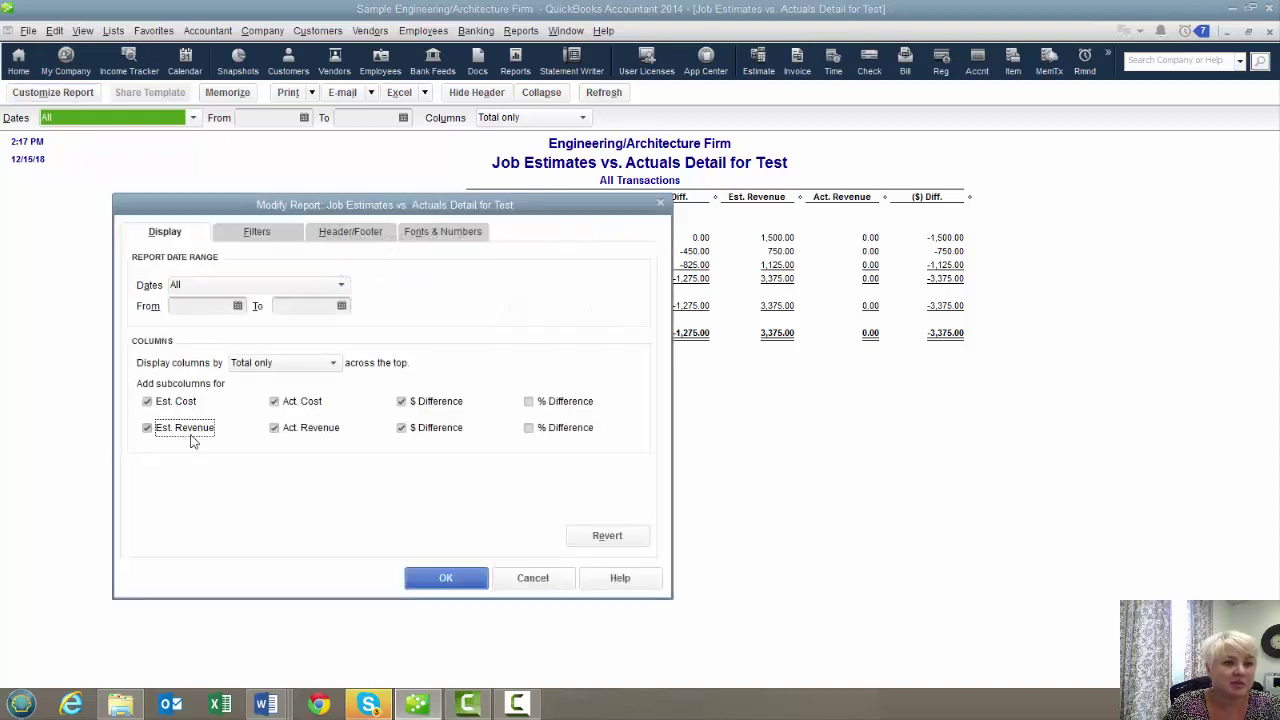
left_click(274, 428)
left_click(400, 428)
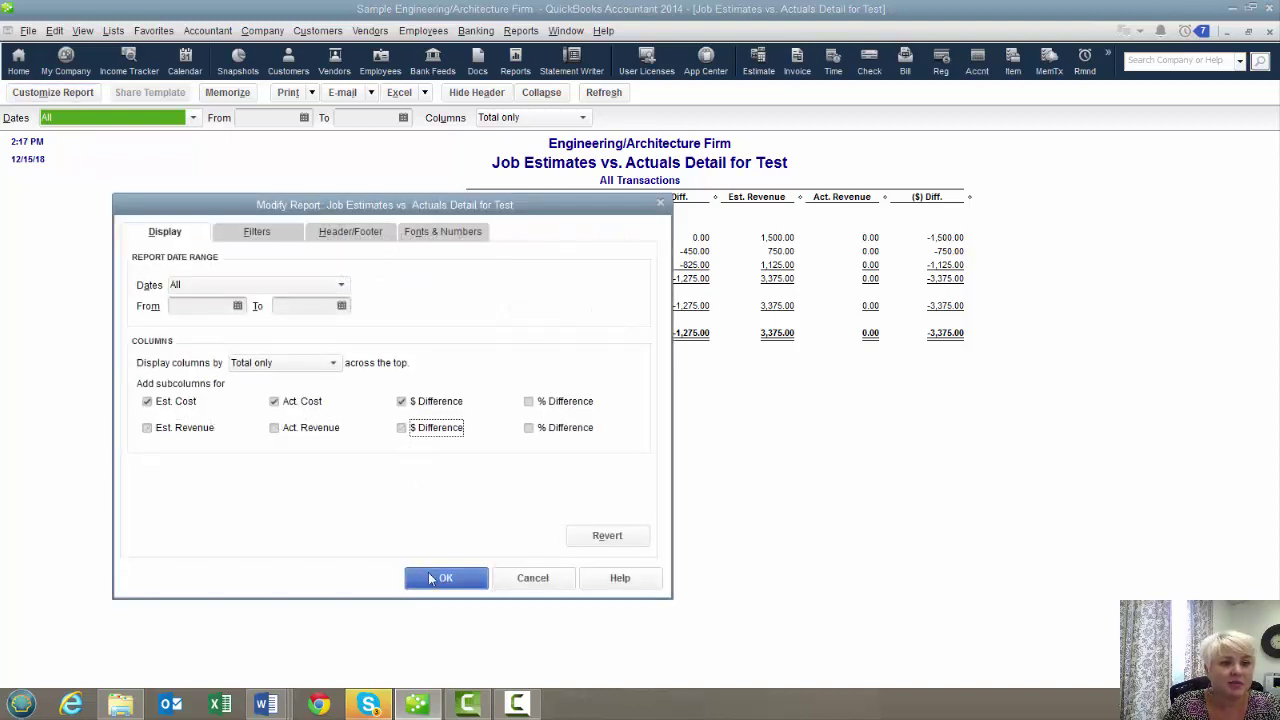
left_click(434, 578)
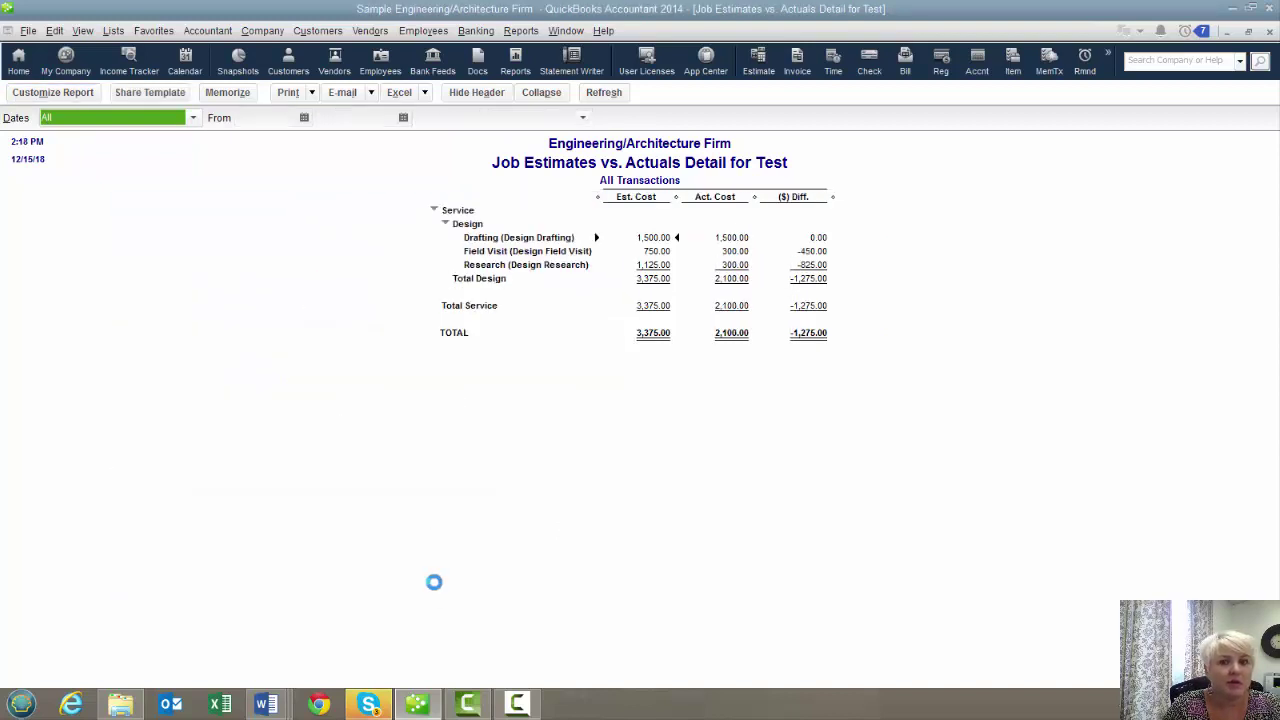
left_click(63, 95)
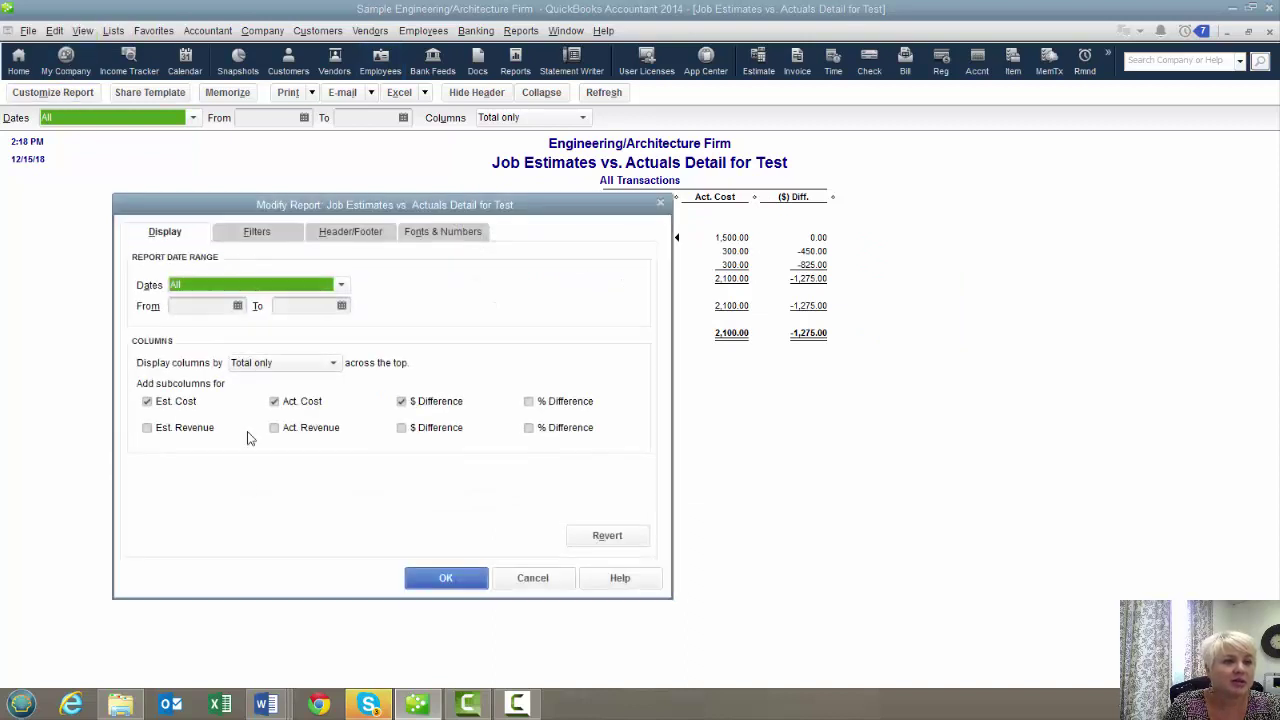
left_click(178, 434)
left_click(275, 428)
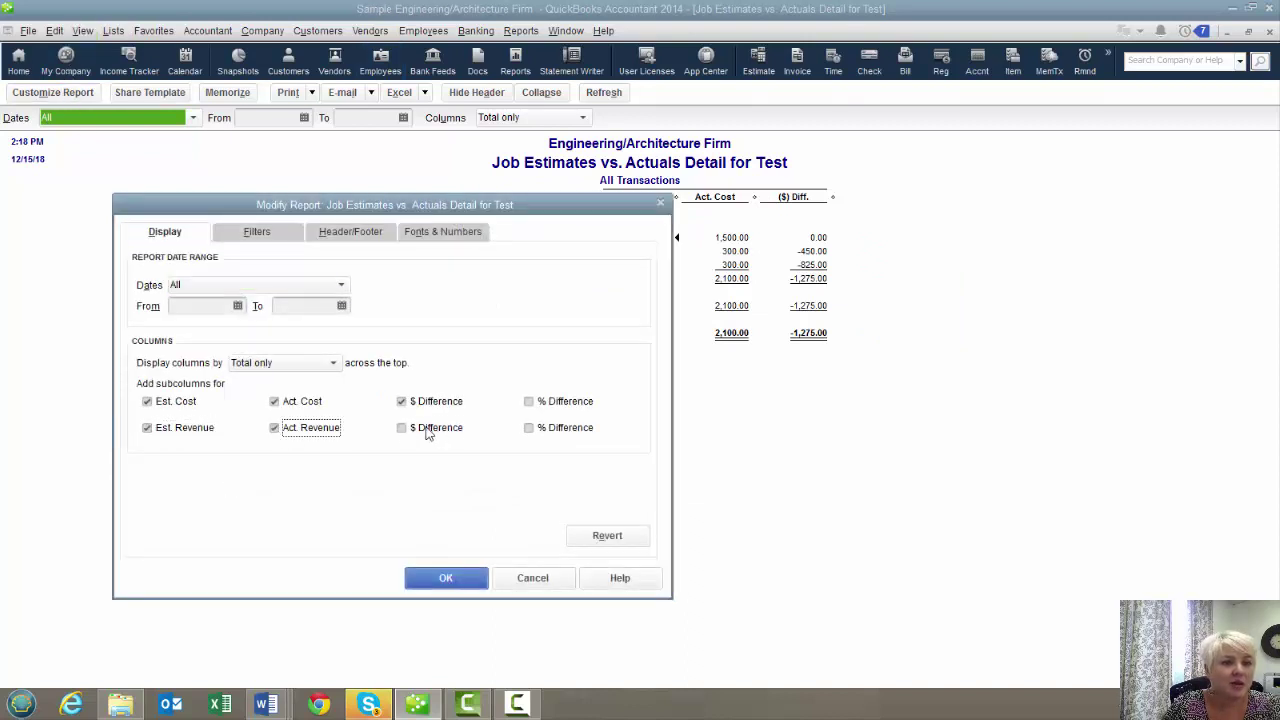
left_click(401, 428)
left_click(430, 578)
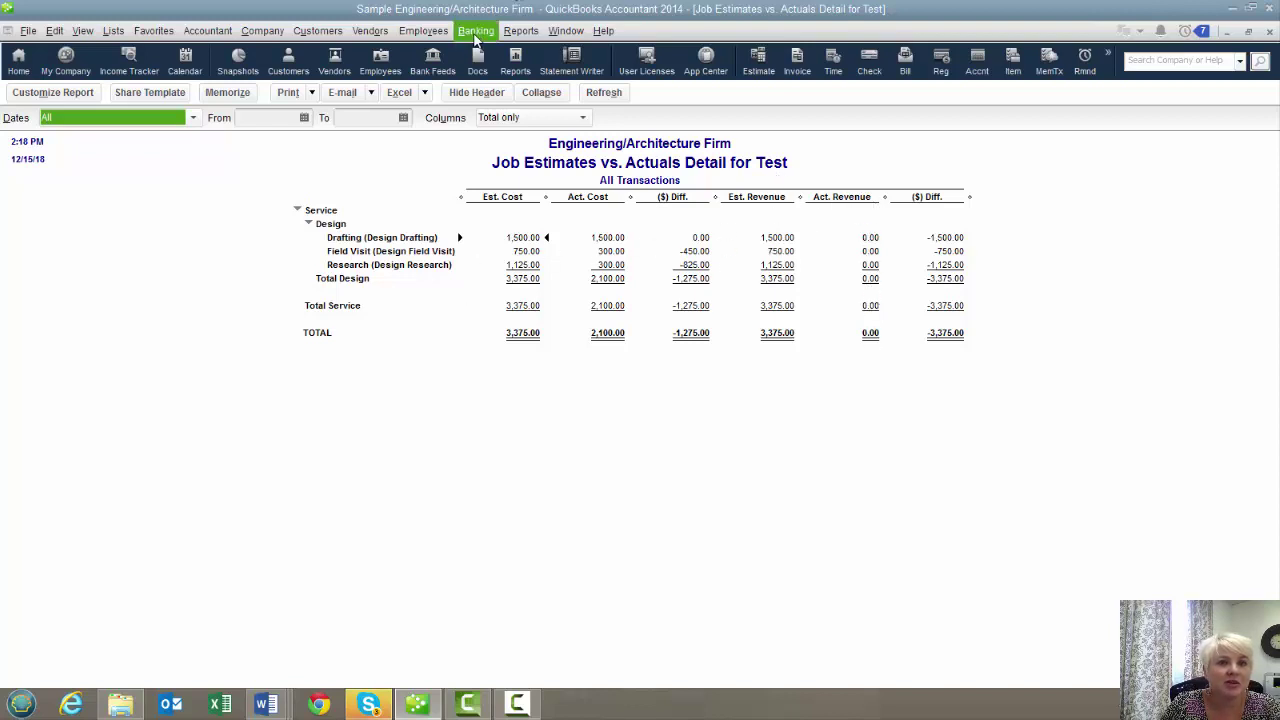
left_click(520, 30)
mouse_move(593, 175)
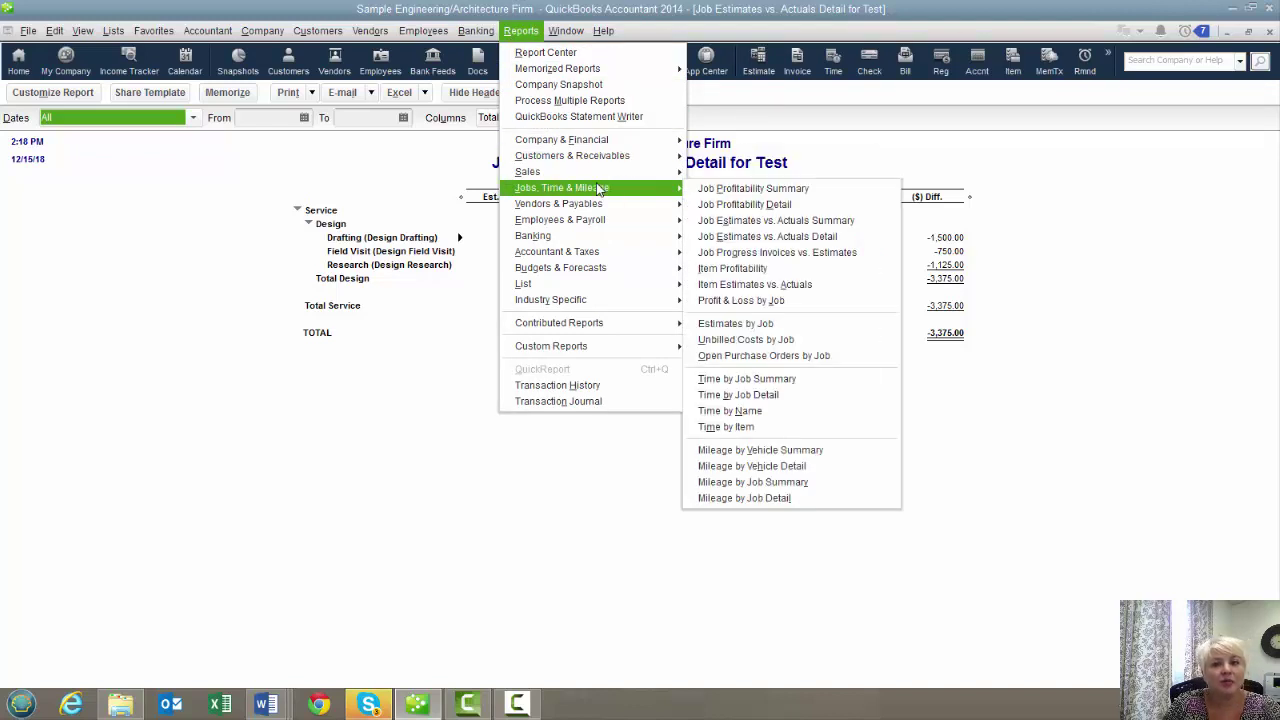
left_click(712, 225)
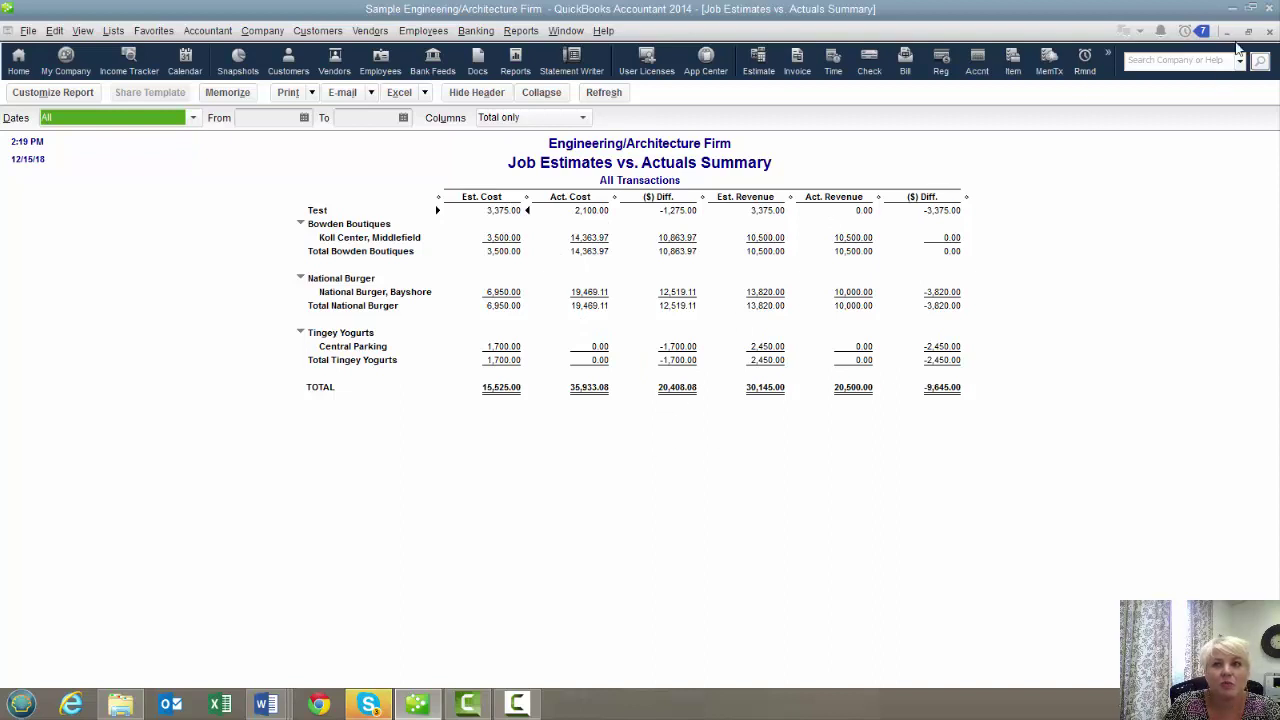
left_click(1270, 32)
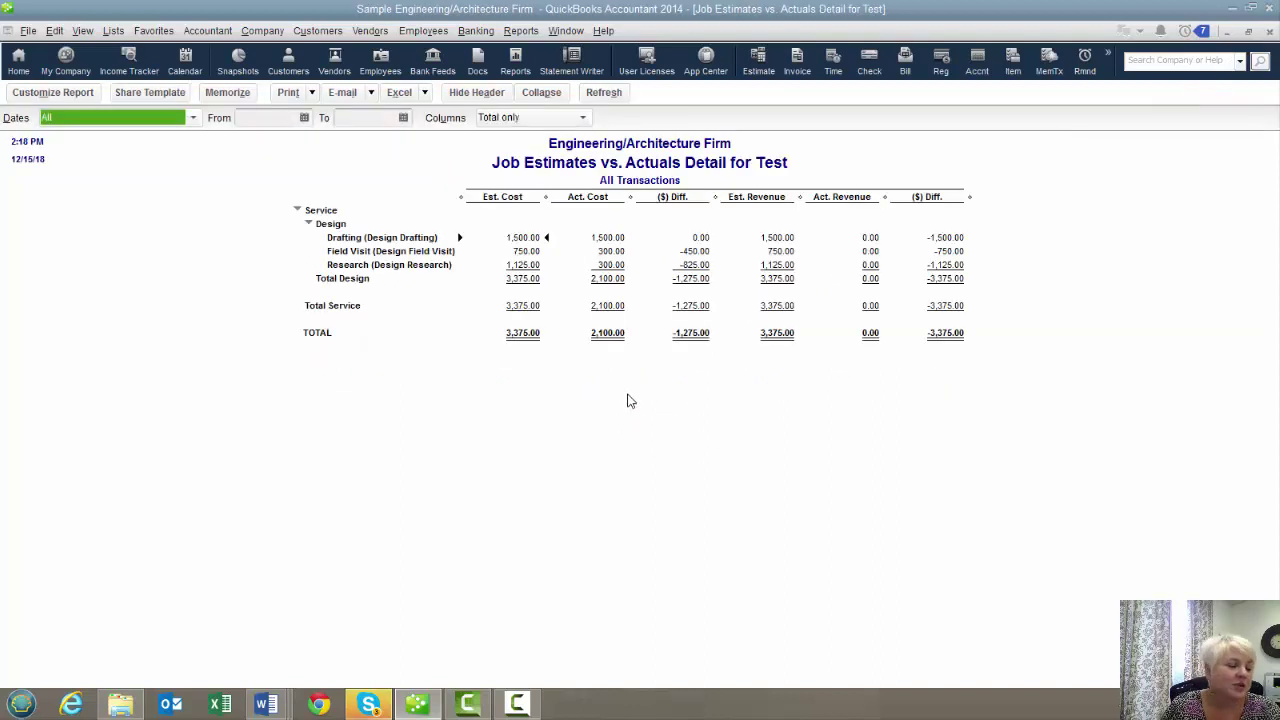